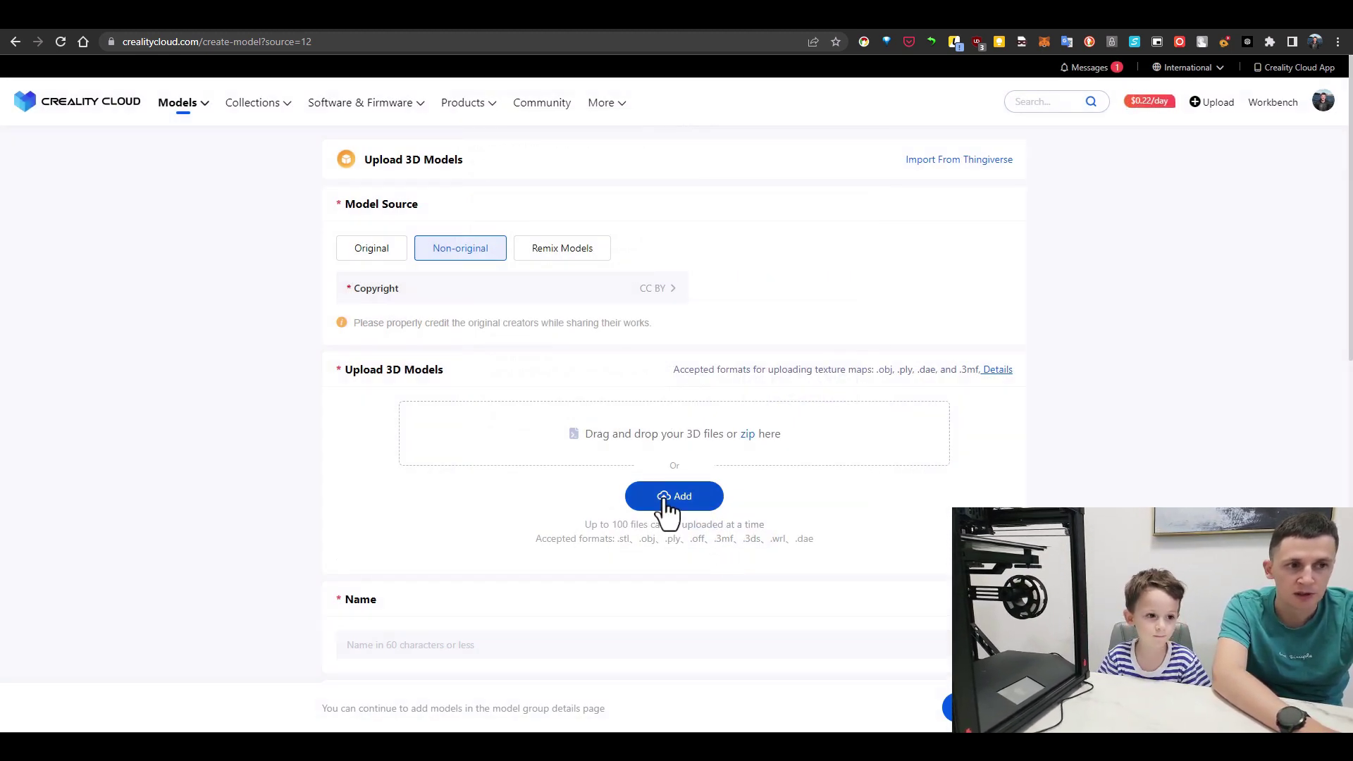
Step: Upload Tighter_Fit_Minecraft_Steve_2573950.zip as the model files and name the model "steve minecraft"
click(665, 499)
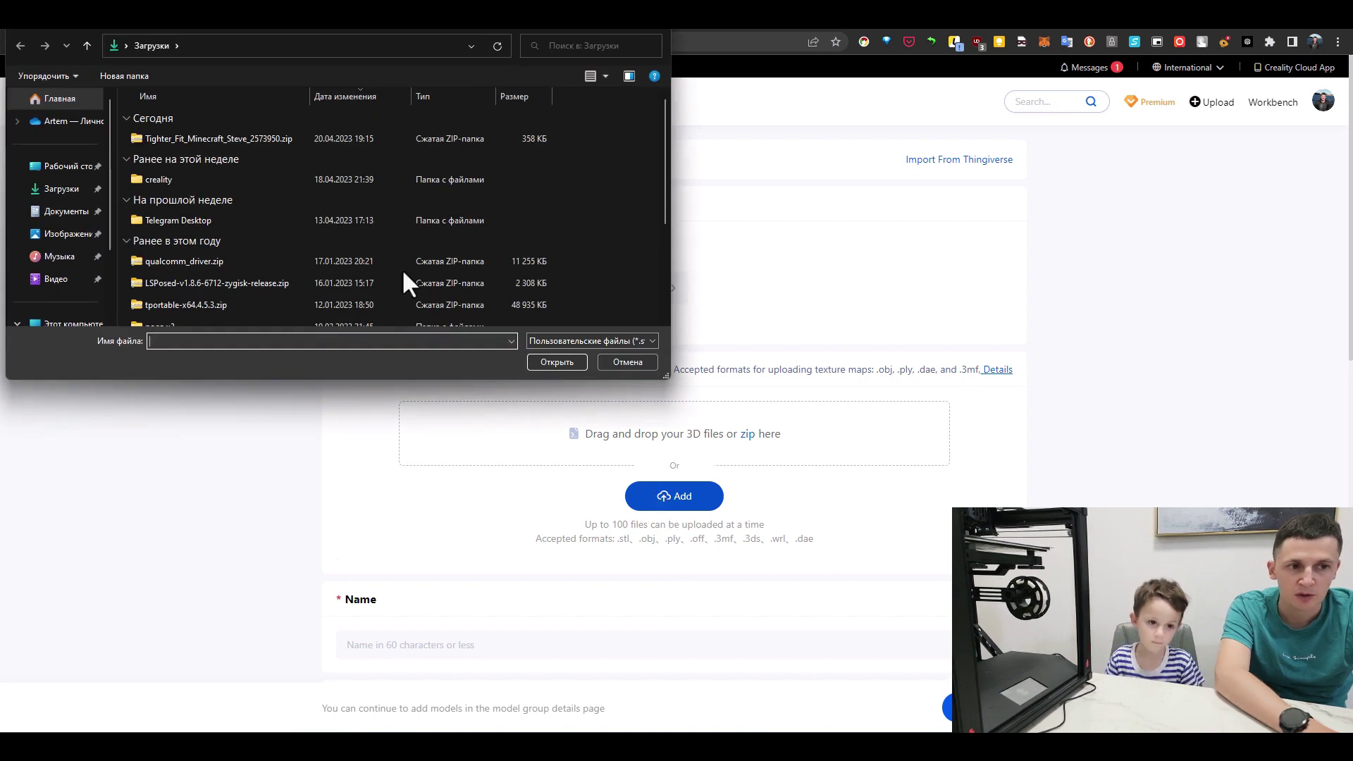
double_click(224, 138)
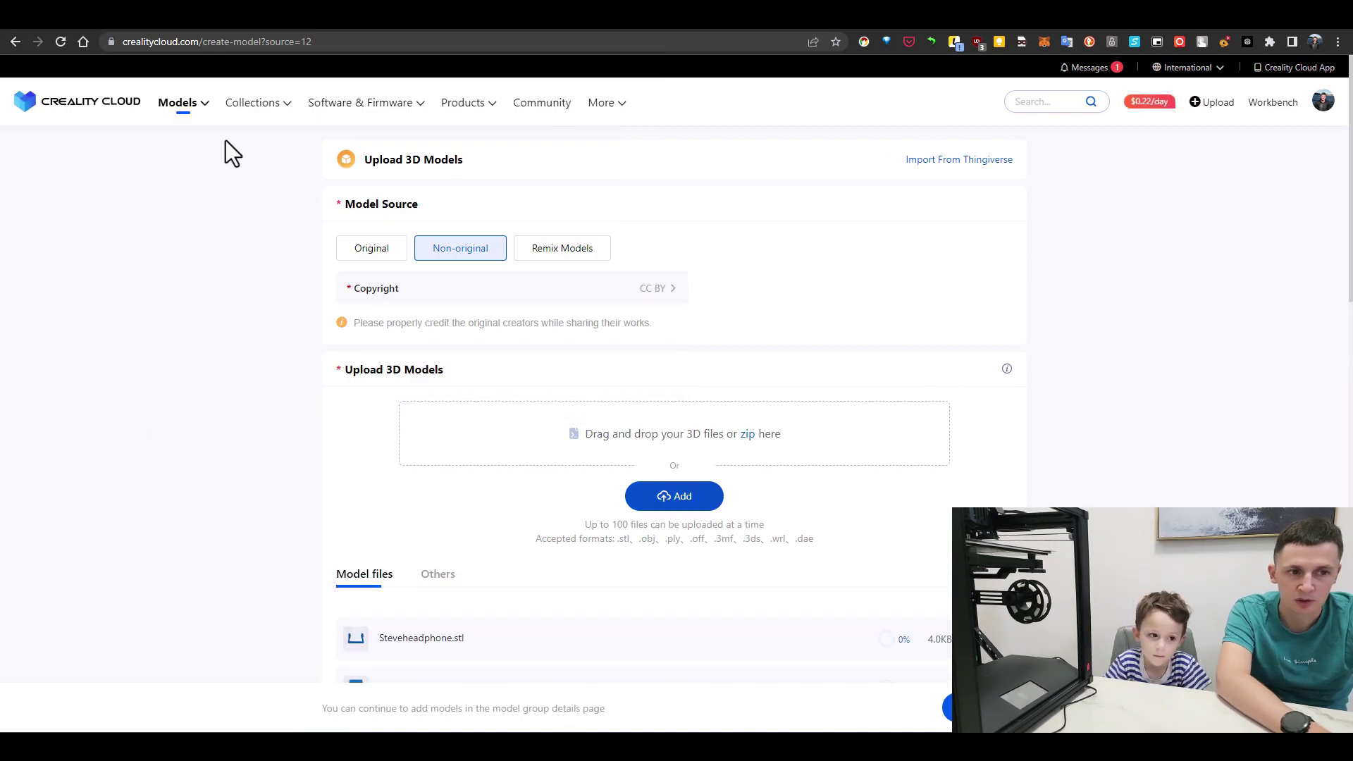
scroll(517, 335, down, 5)
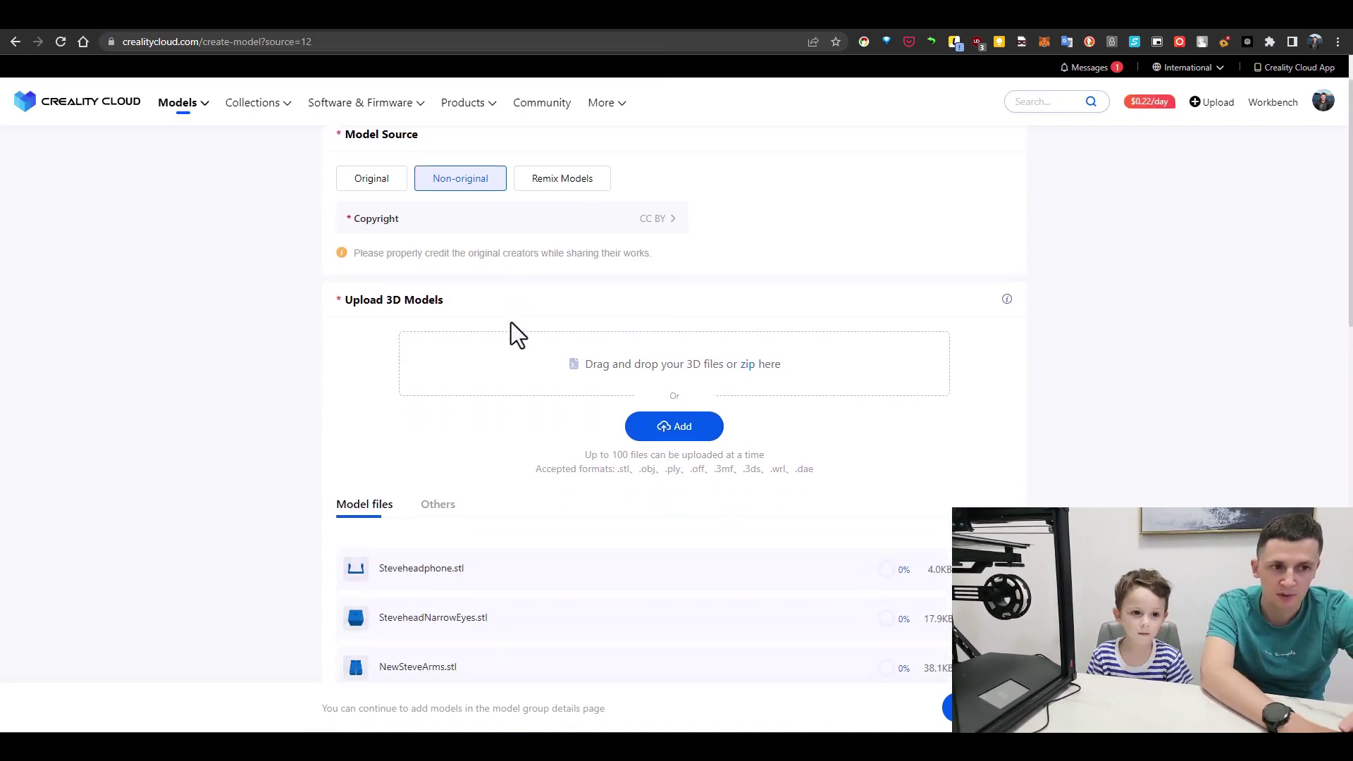
scroll(510, 316, down, 5)
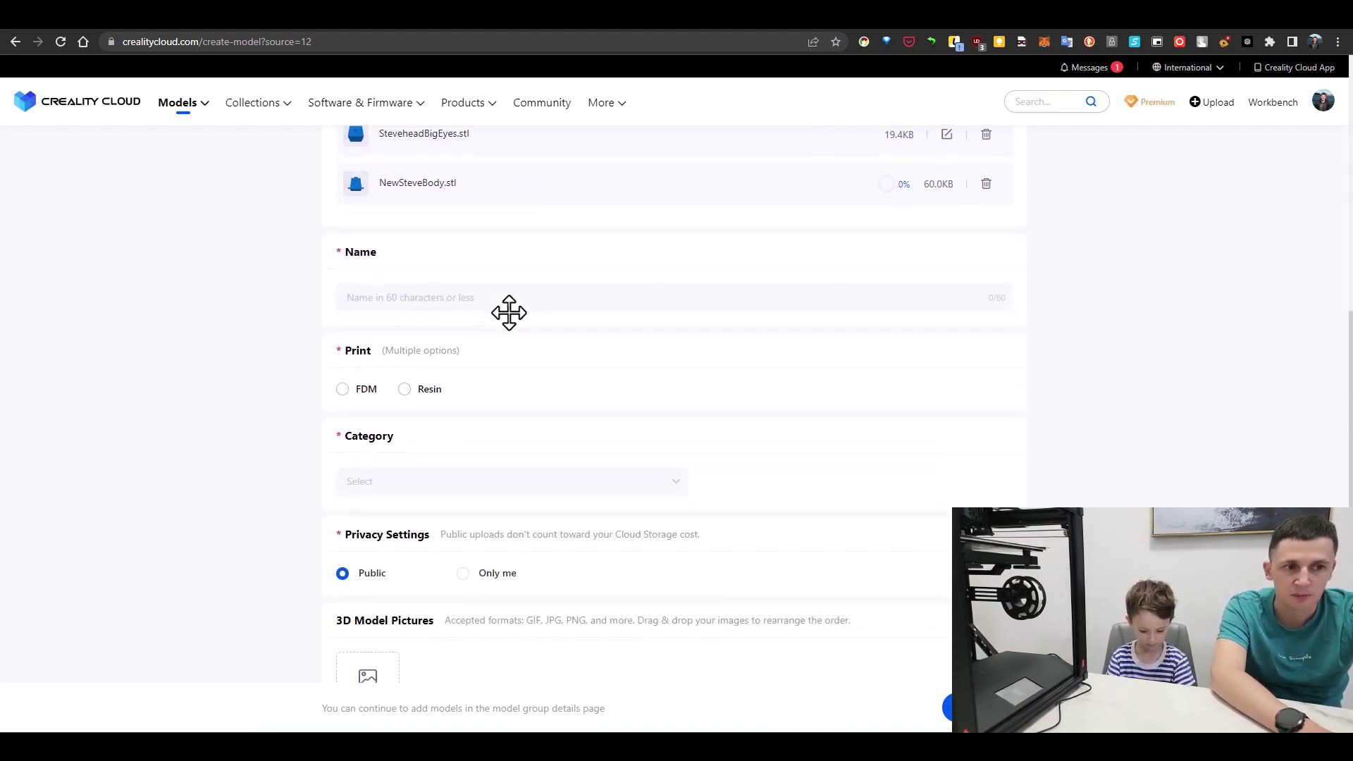
click(501, 299)
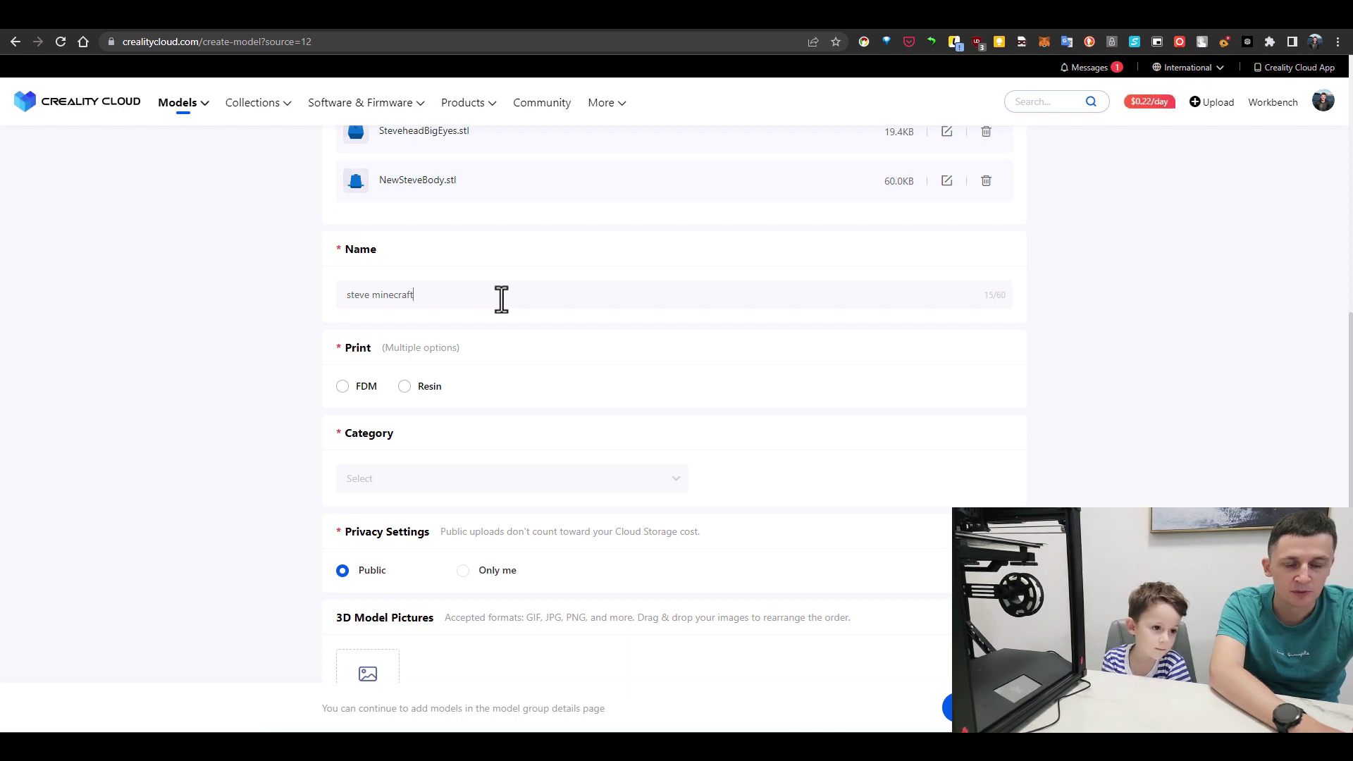
Step: Set the print type to FDM and the category to Characters / Fictional Characters
scroll(501, 299, down, 1)
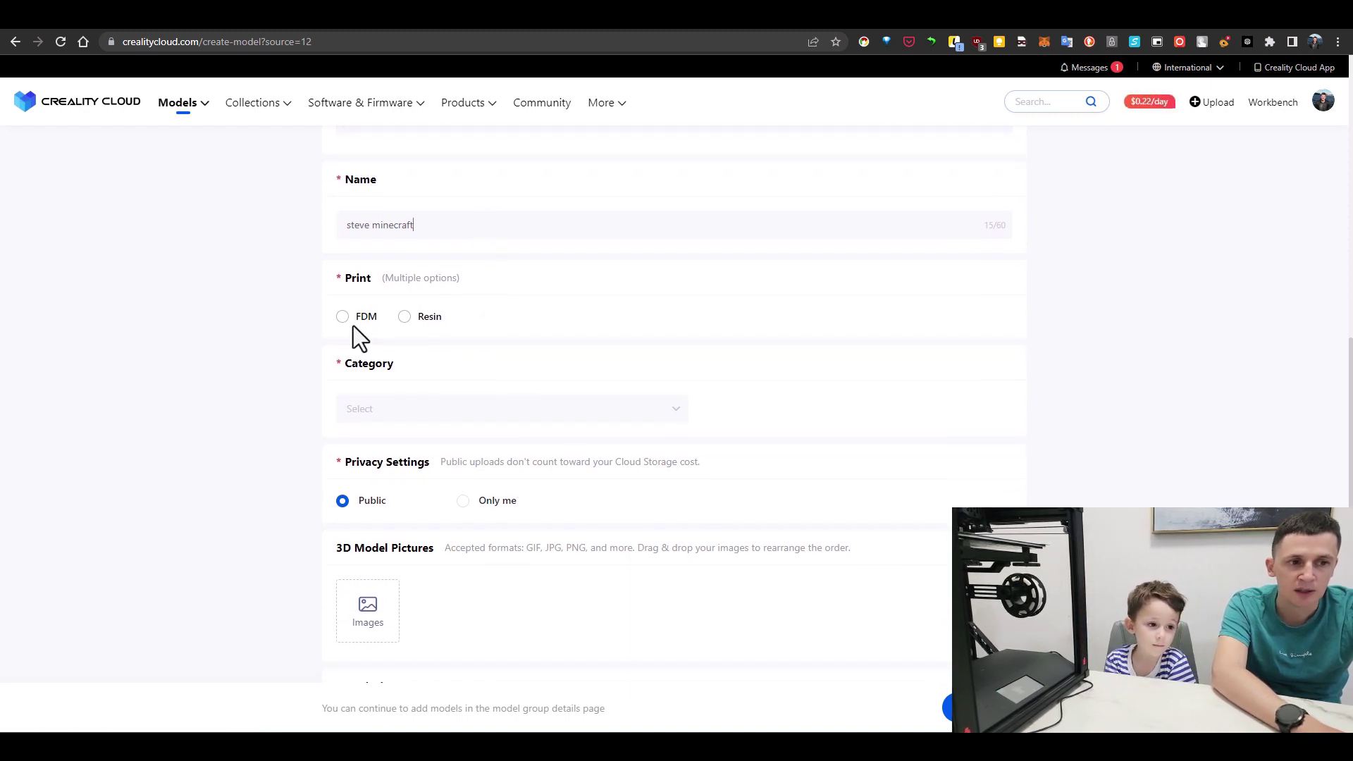
click(617, 416)
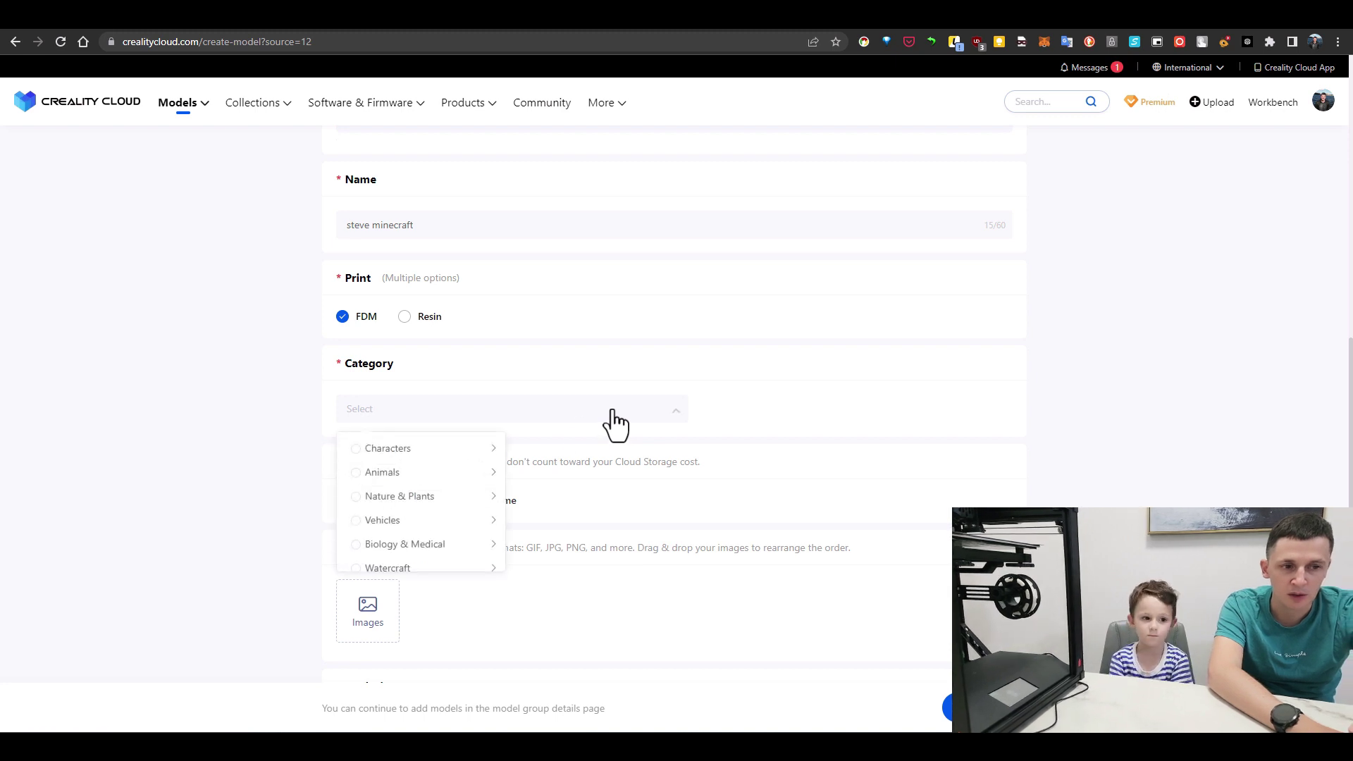
scroll(443, 469, down, 5)
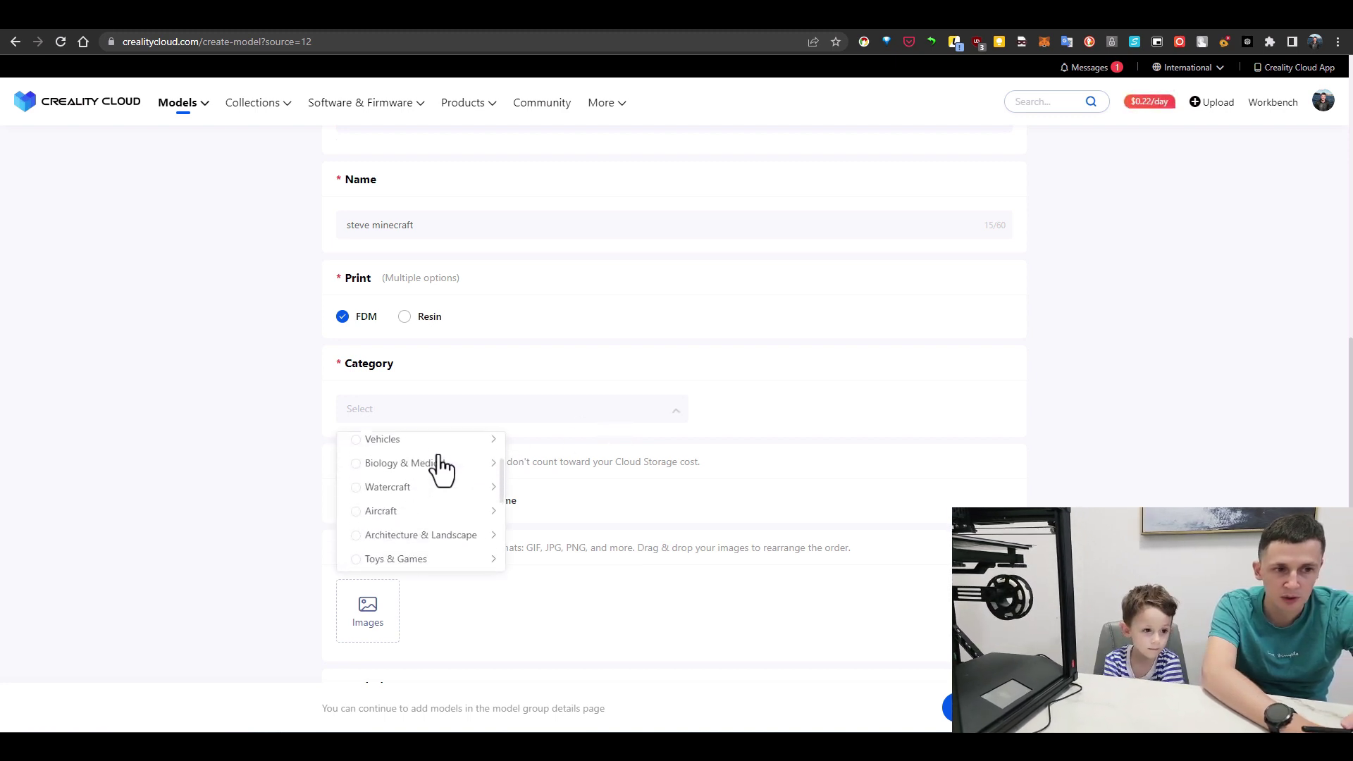
scroll(442, 469, down, 1)
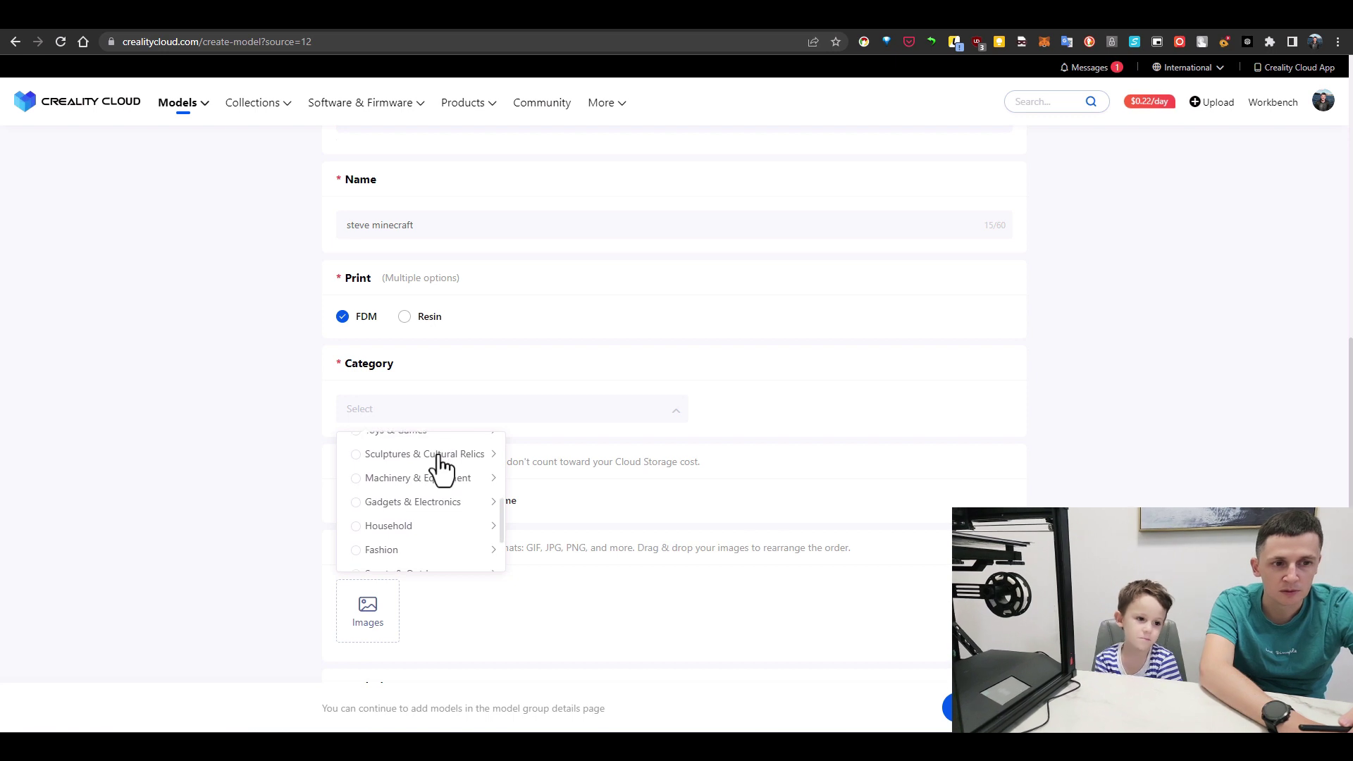
scroll(441, 471, up, 4)
scroll(433, 512, down, 5)
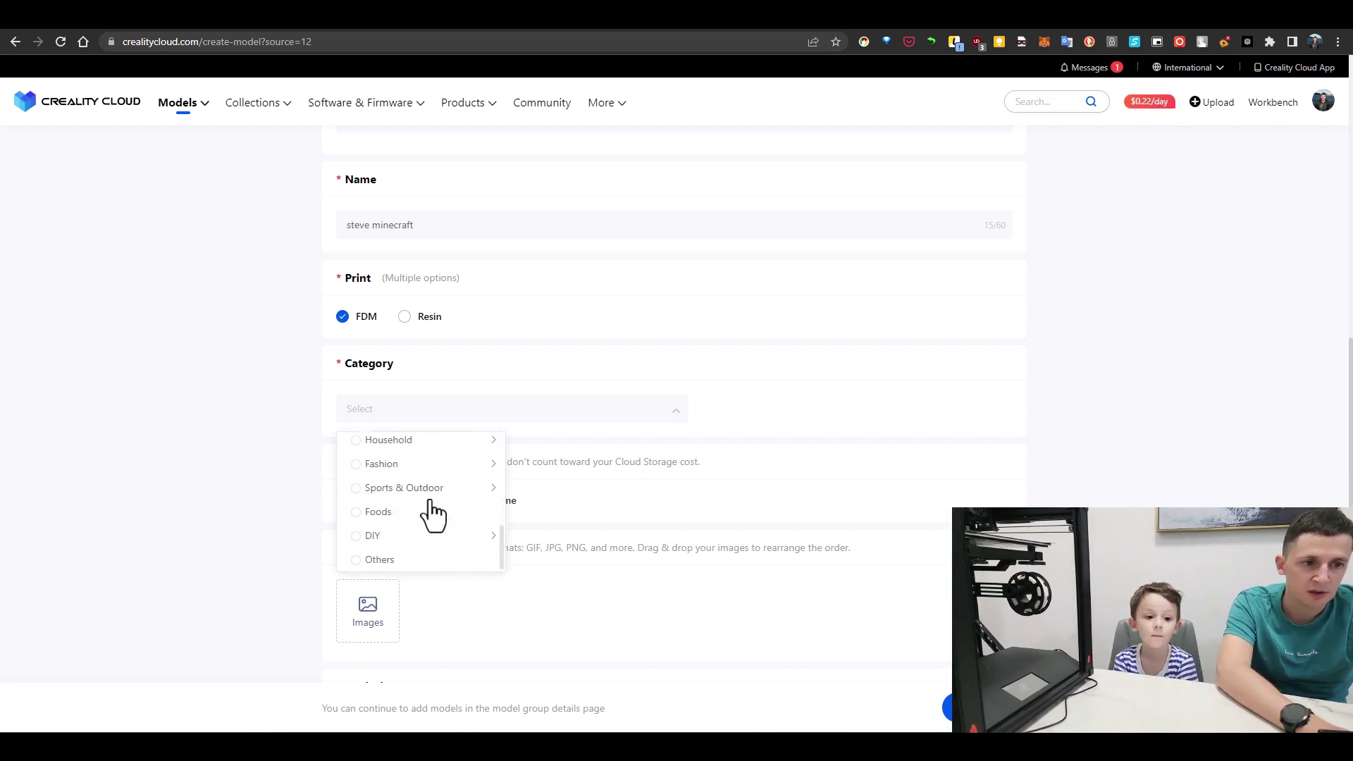
scroll(432, 512, up, 6)
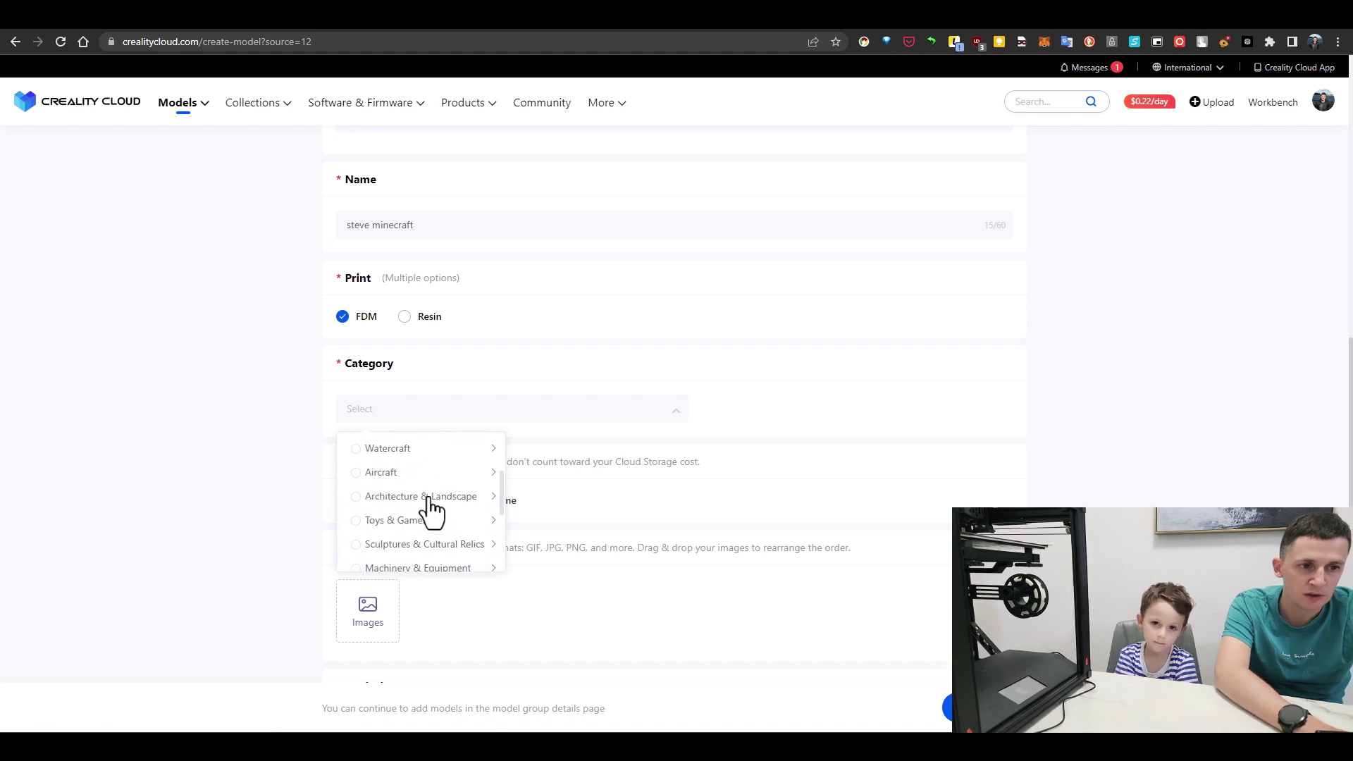
scroll(431, 508, down, 2)
scroll(431, 507, up, 5)
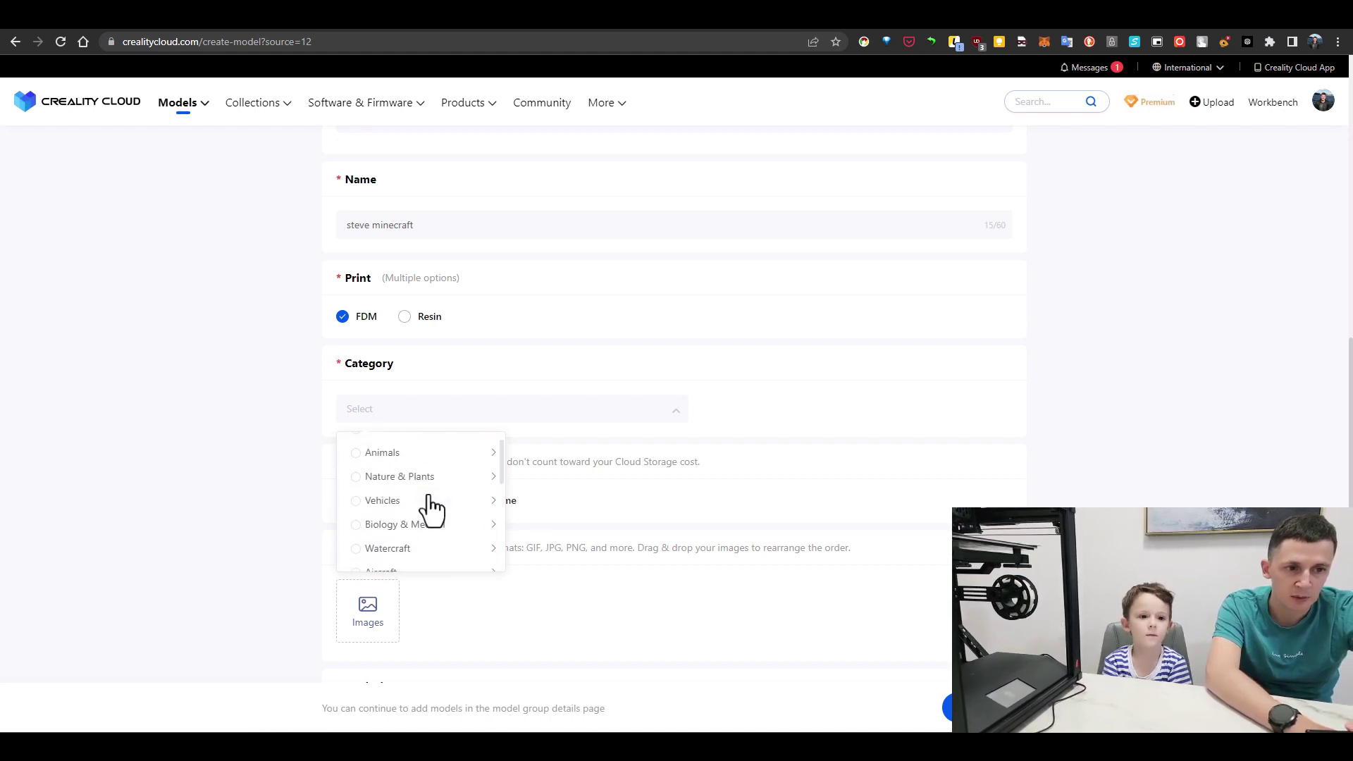
scroll(428, 486, up, 1)
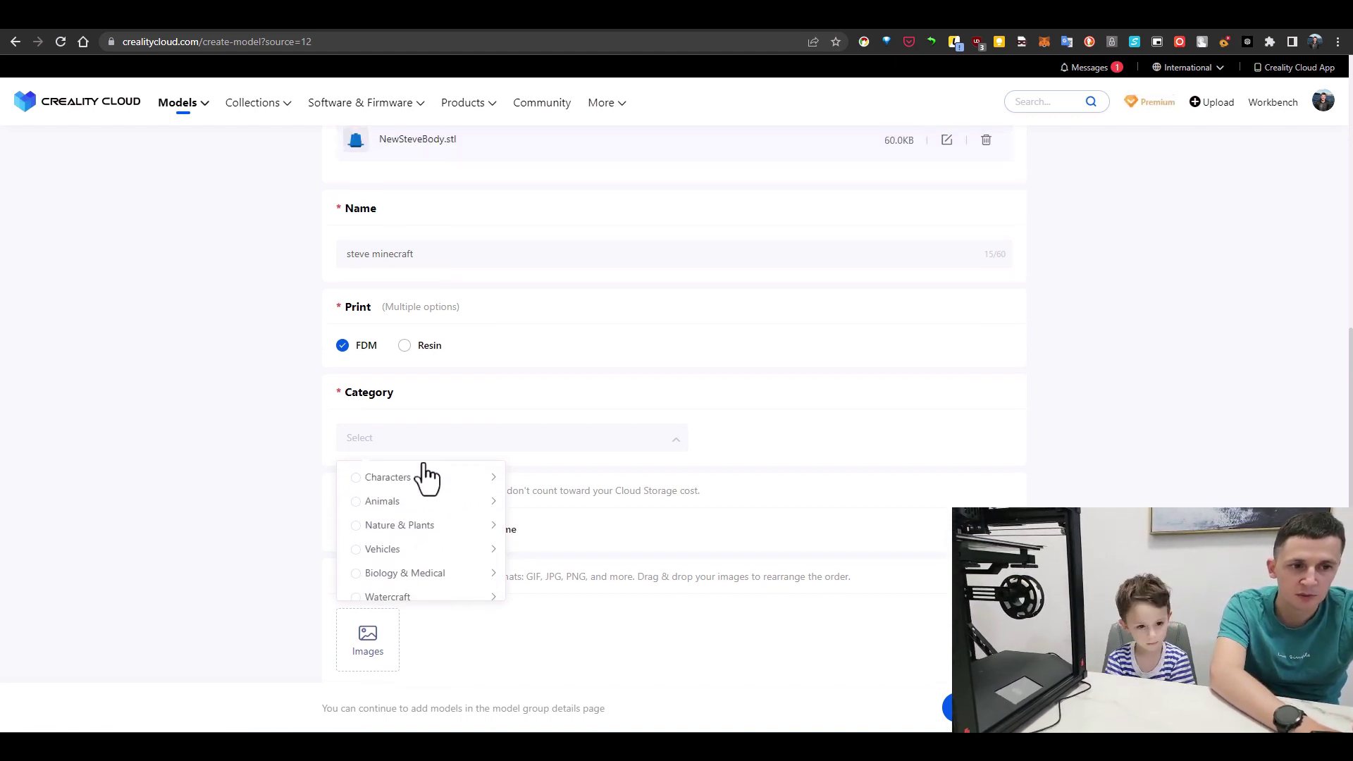
click(427, 504)
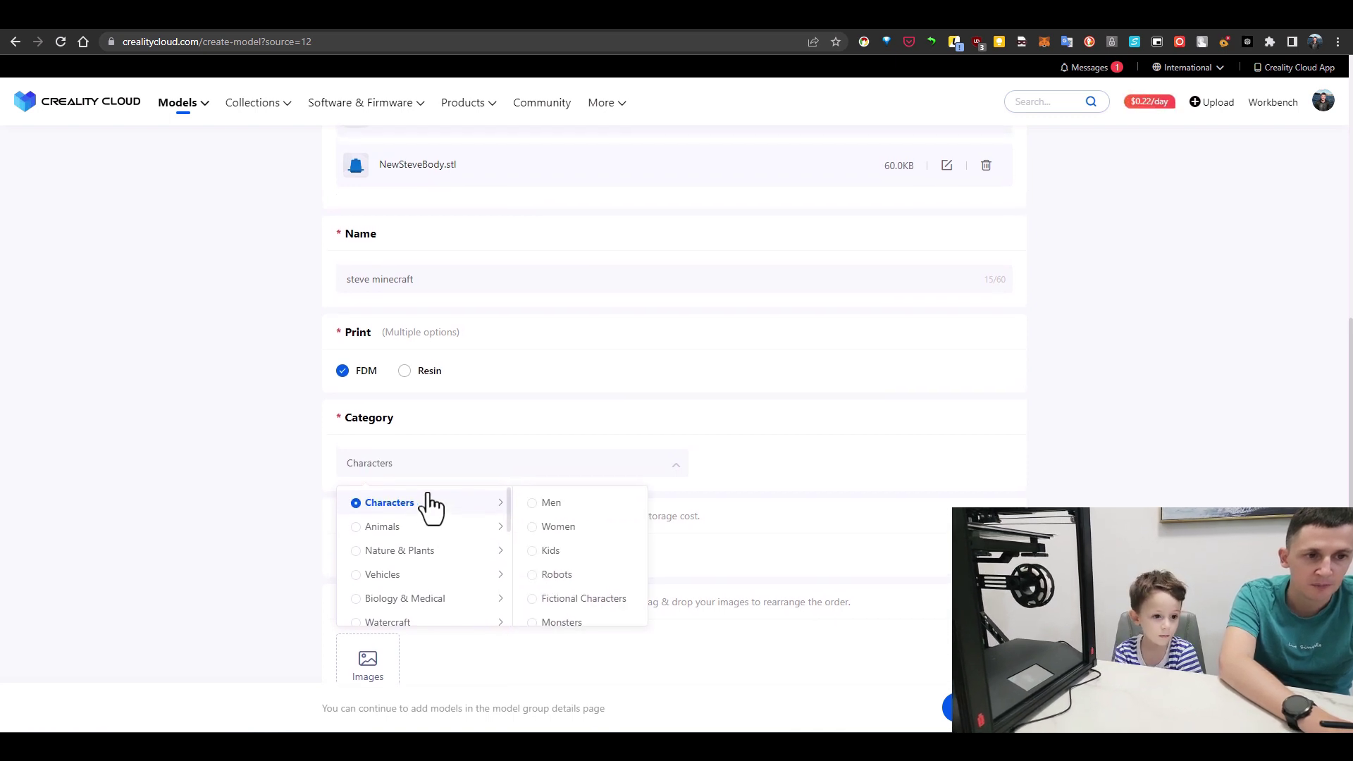
scroll(567, 574, down, 2)
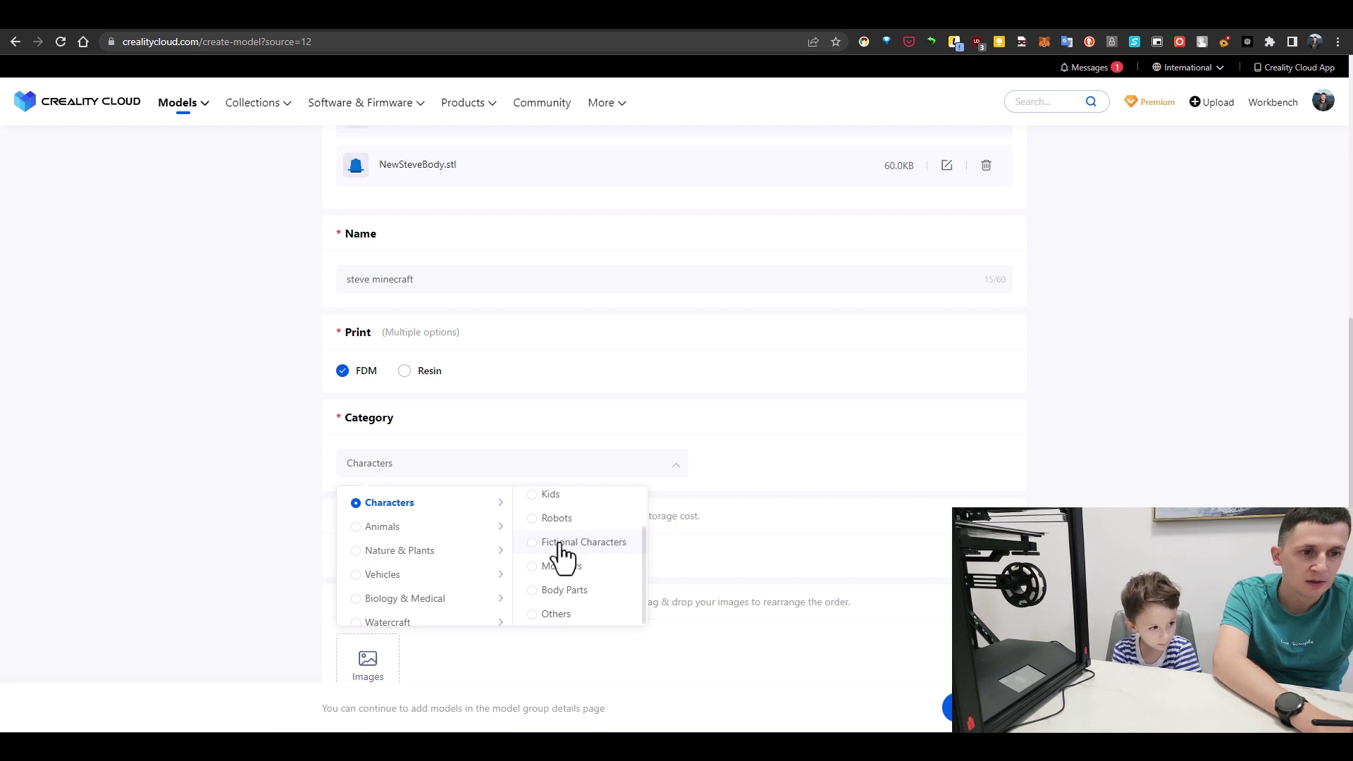
click(564, 544)
scroll(564, 553, down, 2)
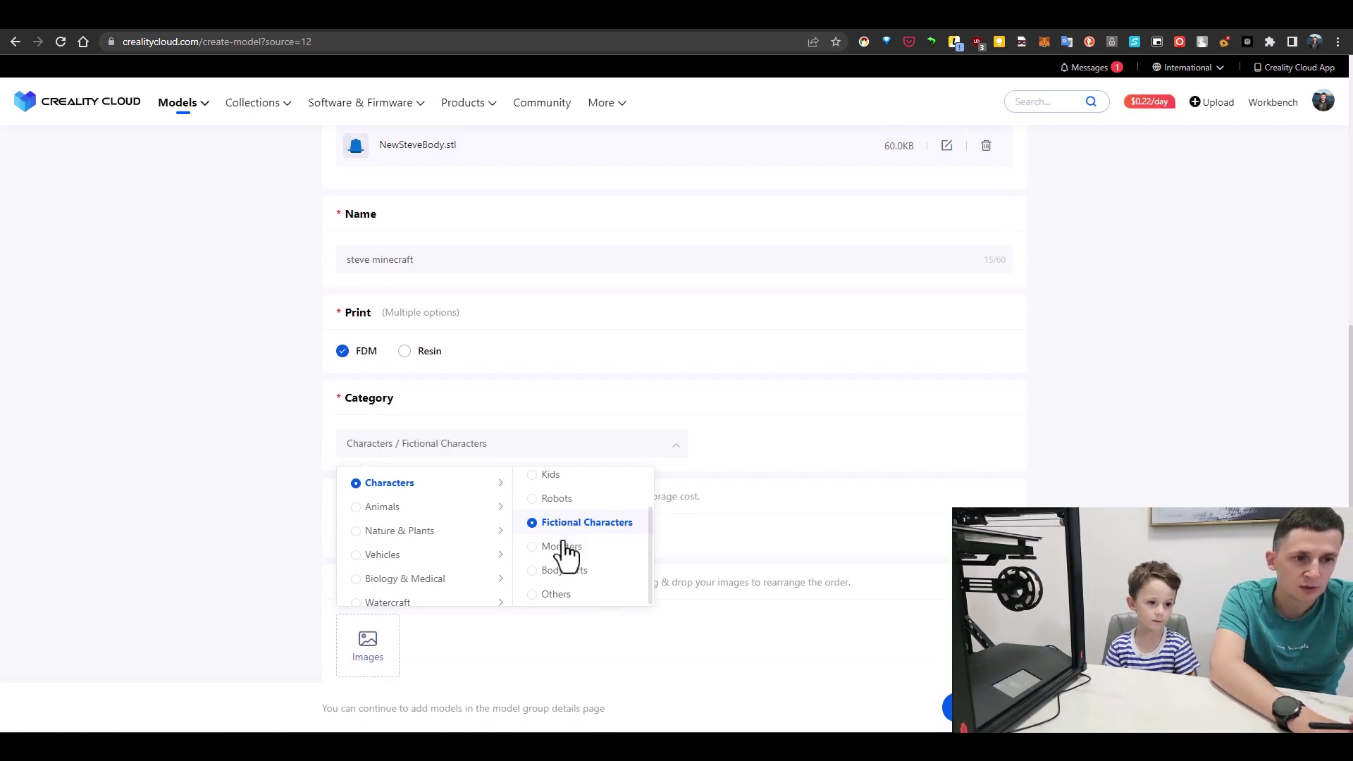
click(765, 479)
Step: Set the privacy to Only me and submit the model, accepting the copyright notice and dismissing the mission rewards message
scroll(770, 487, down, 2)
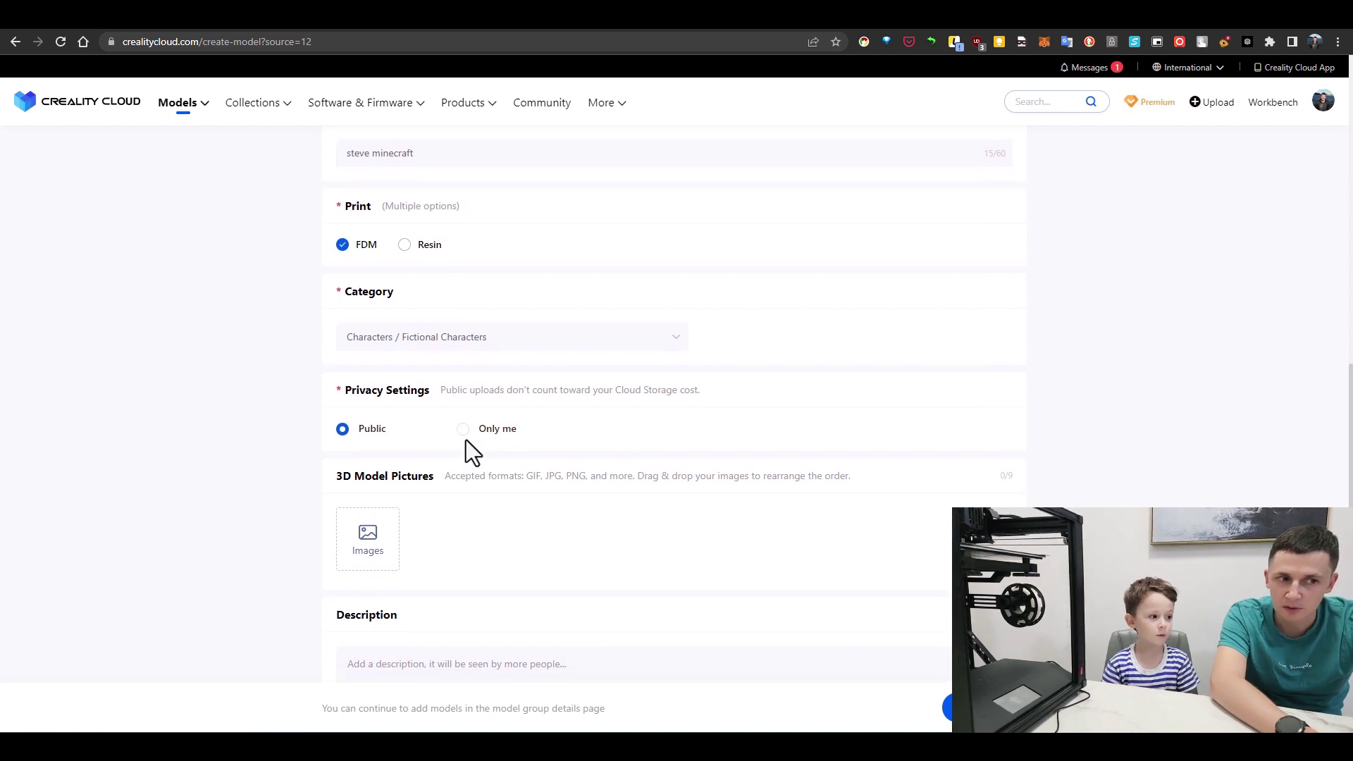
click(463, 434)
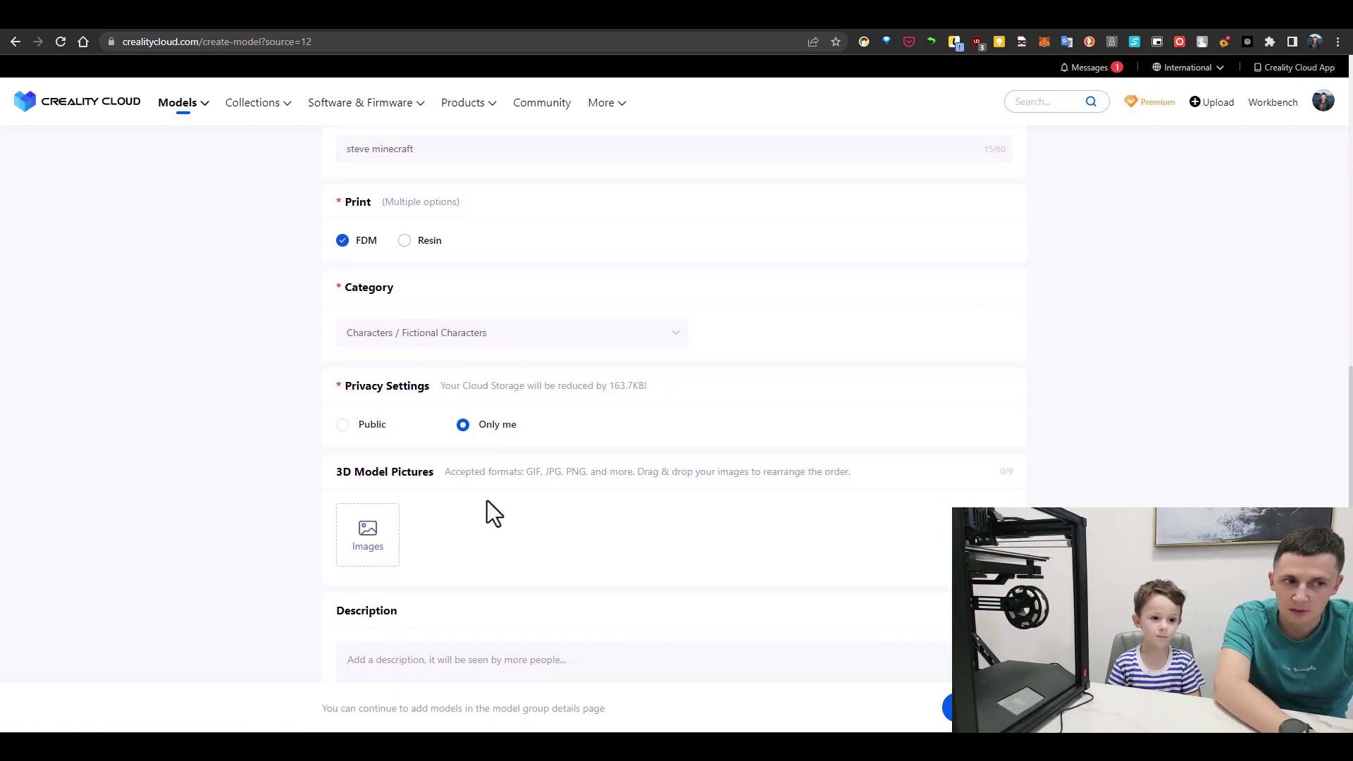
scroll(488, 500, down, 4)
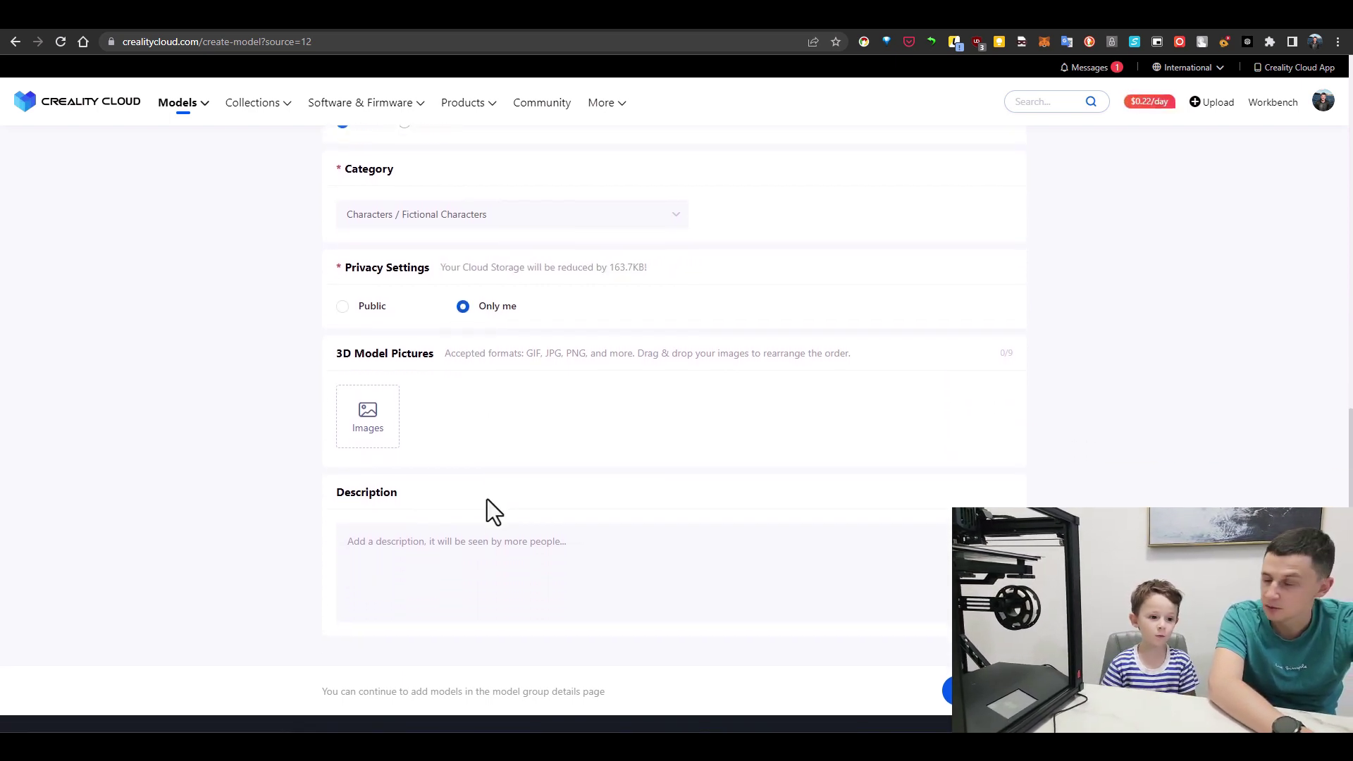
scroll(488, 499, down, 3)
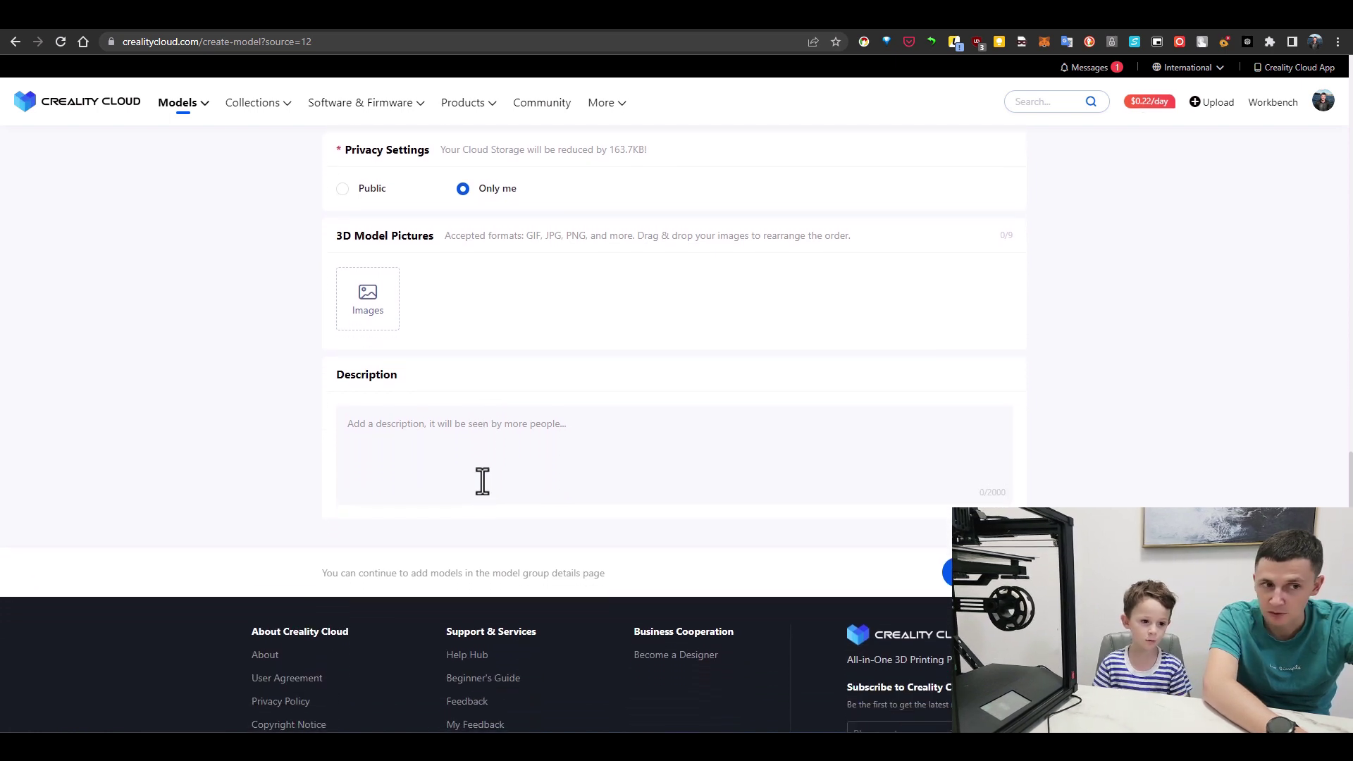
scroll(482, 481, down, 2)
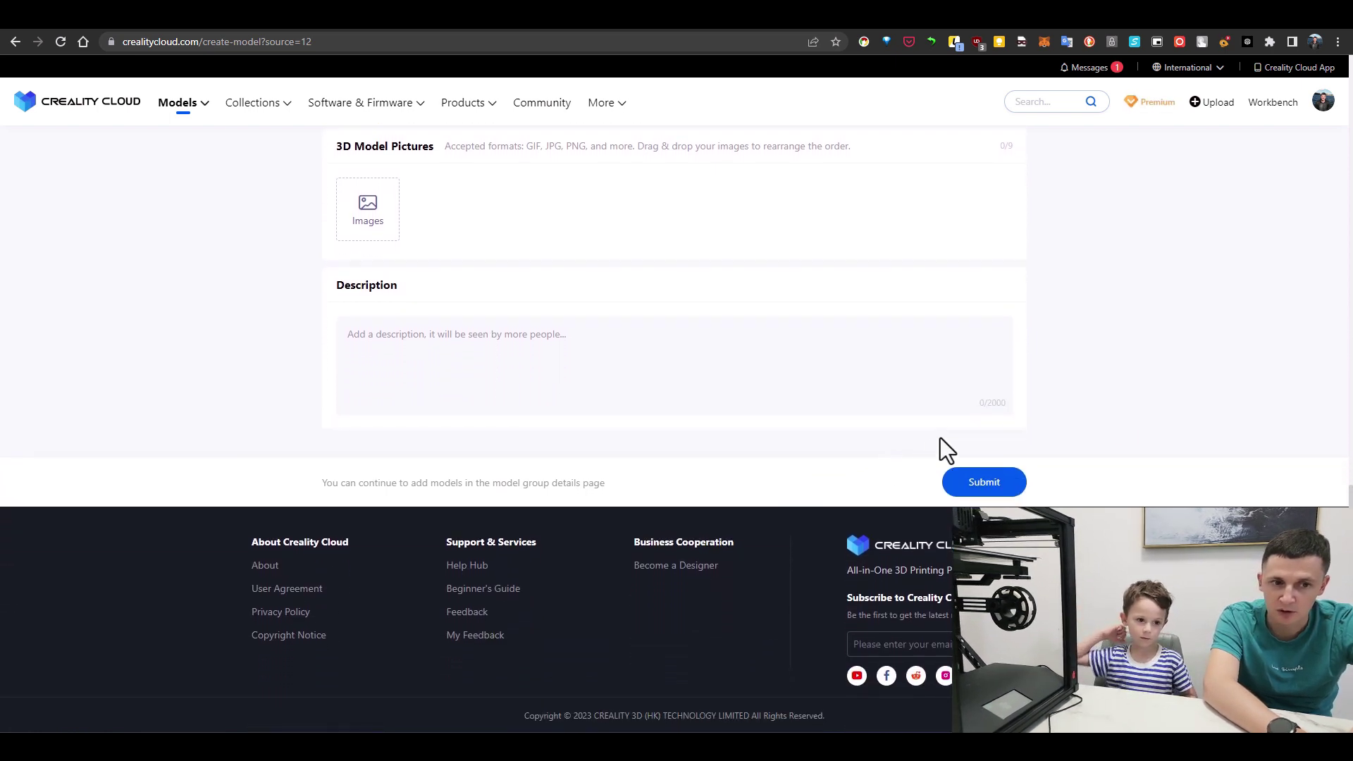
click(976, 487)
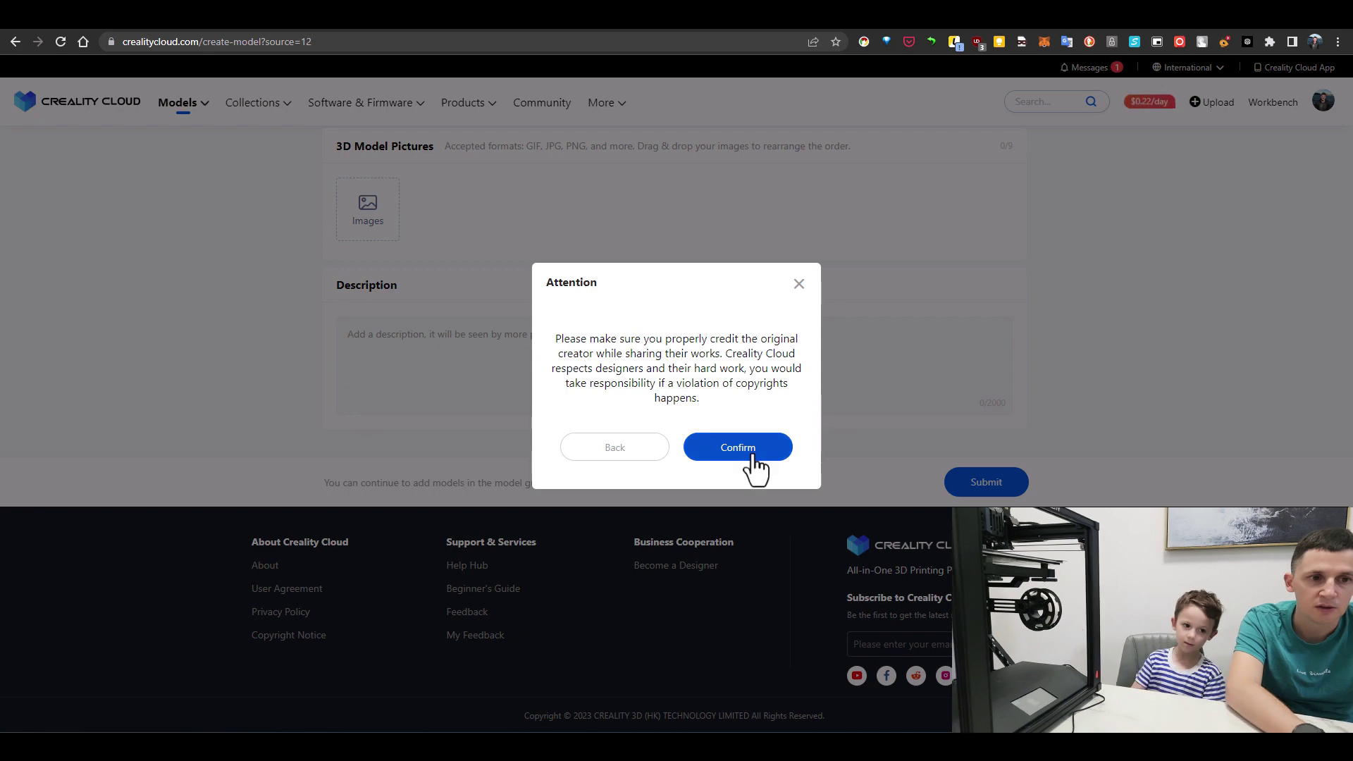
click(753, 455)
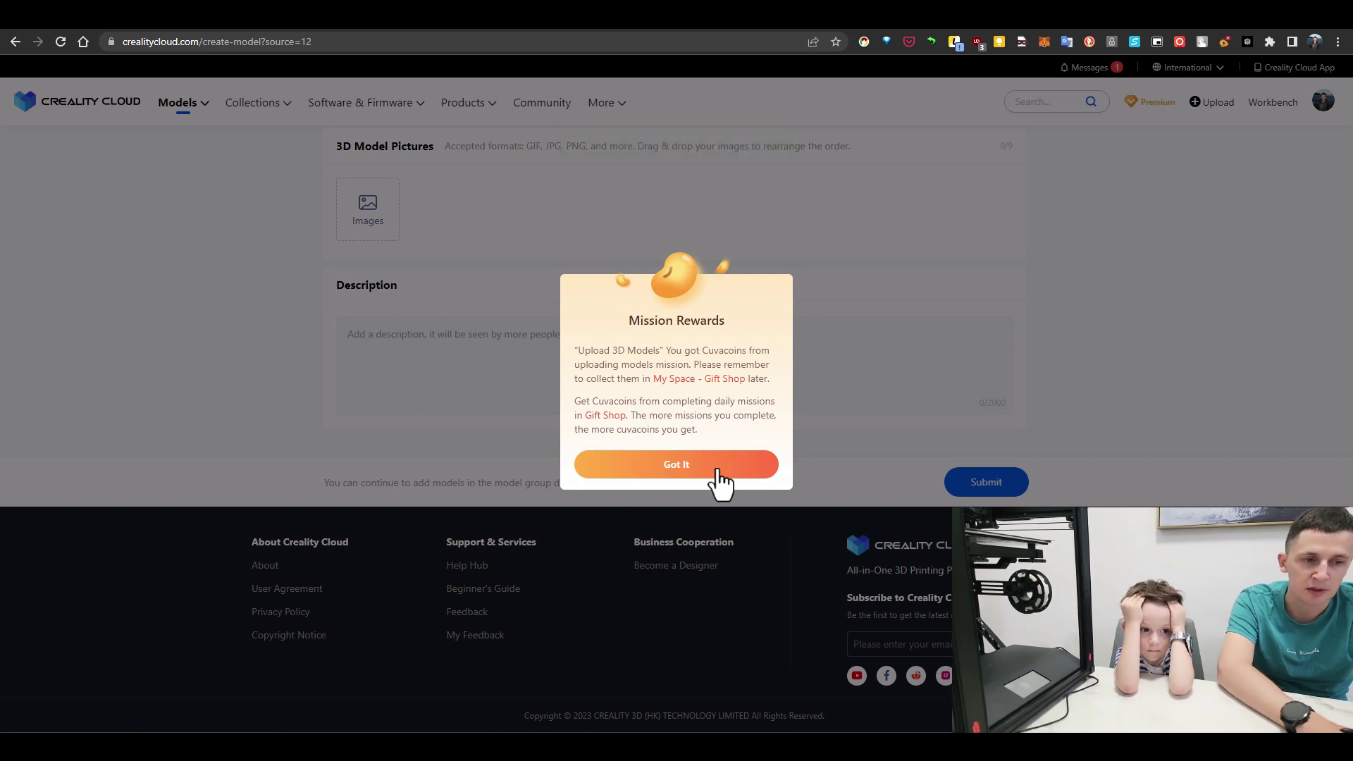
click(716, 470)
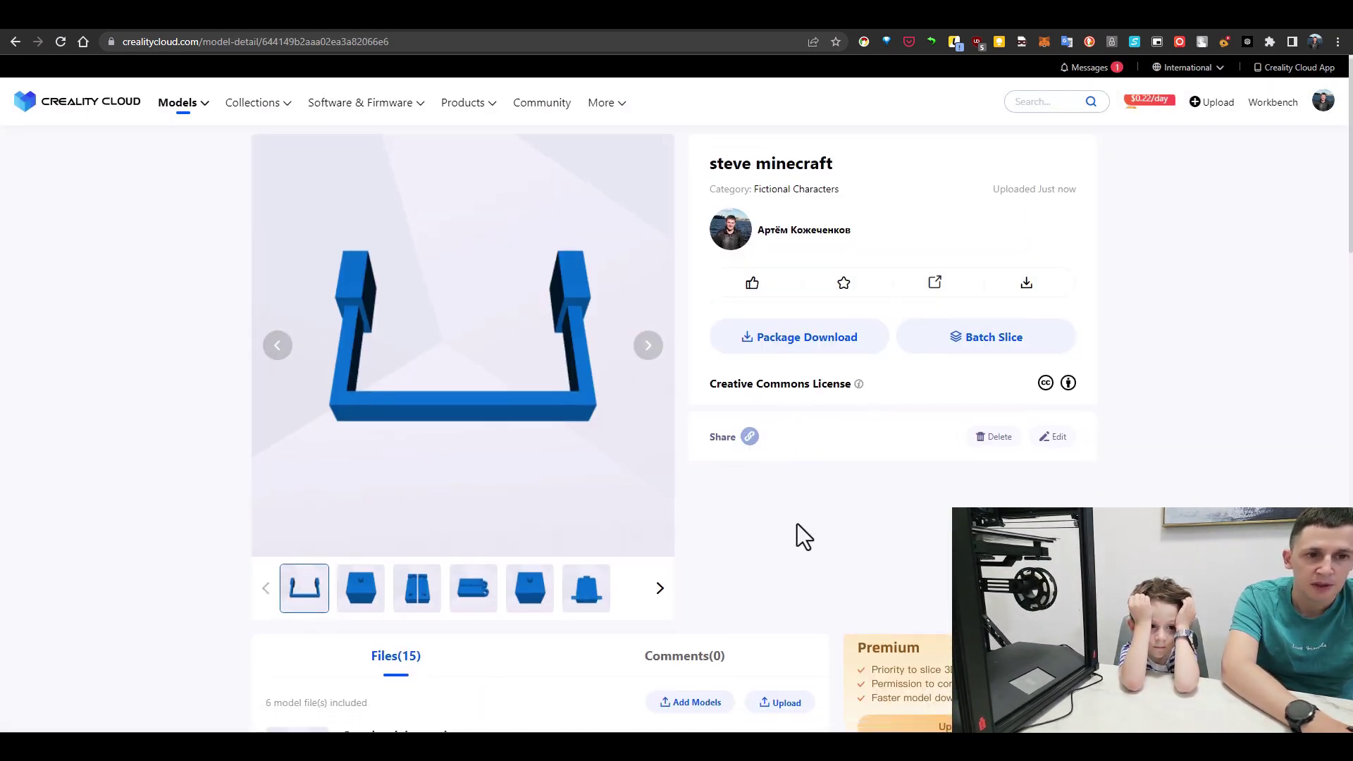
Step: Review the uploaded model's page and its full list of model, text and image files
scroll(799, 536, down, 3)
scroll(800, 540, up, 1)
scroll(799, 539, up, 2)
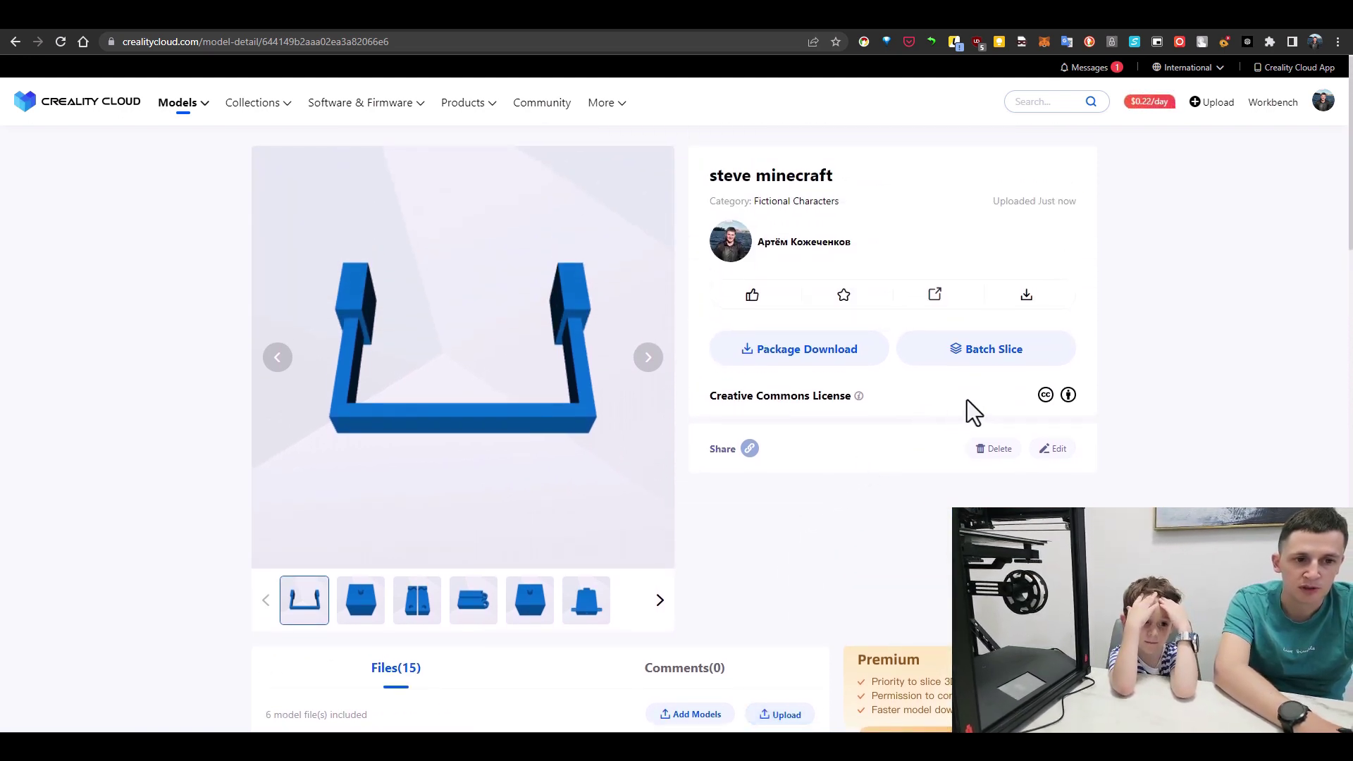
scroll(966, 400, down, 5)
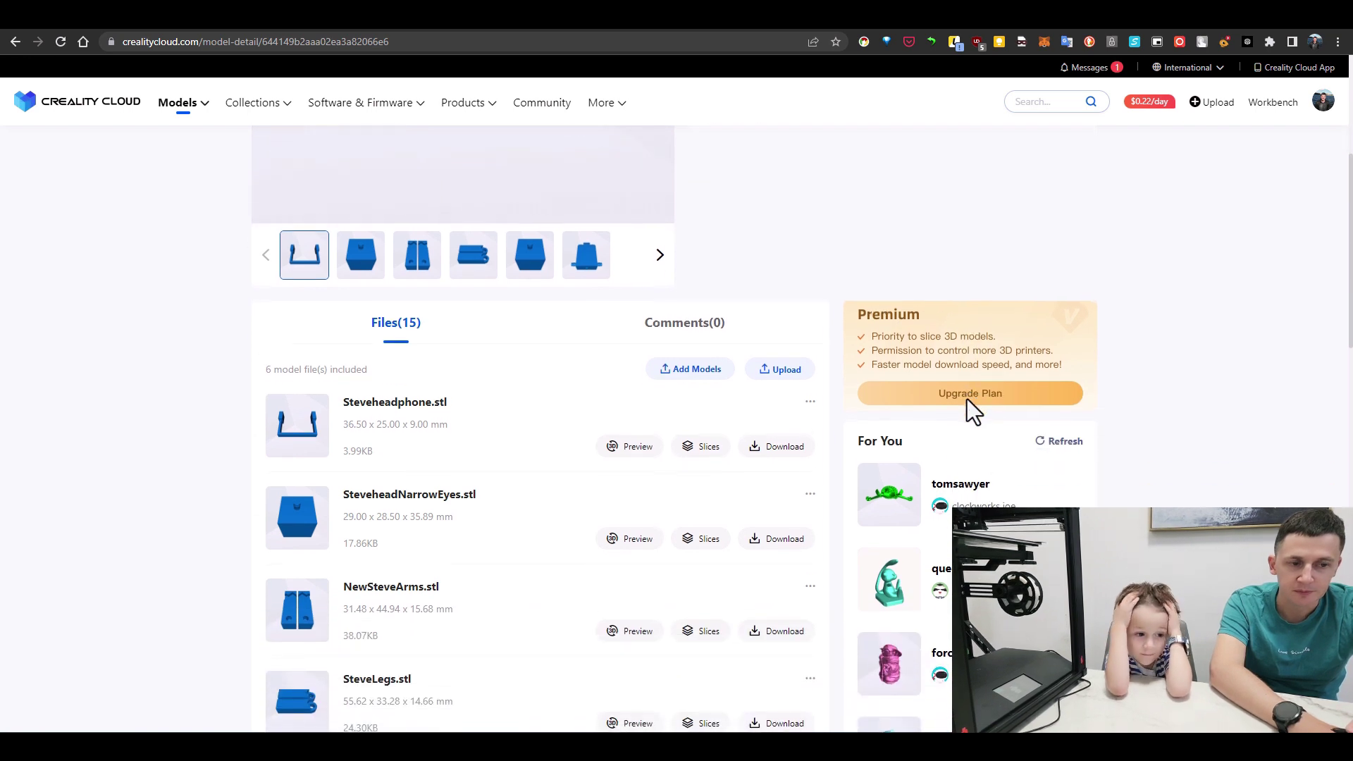
scroll(966, 400, down, 4)
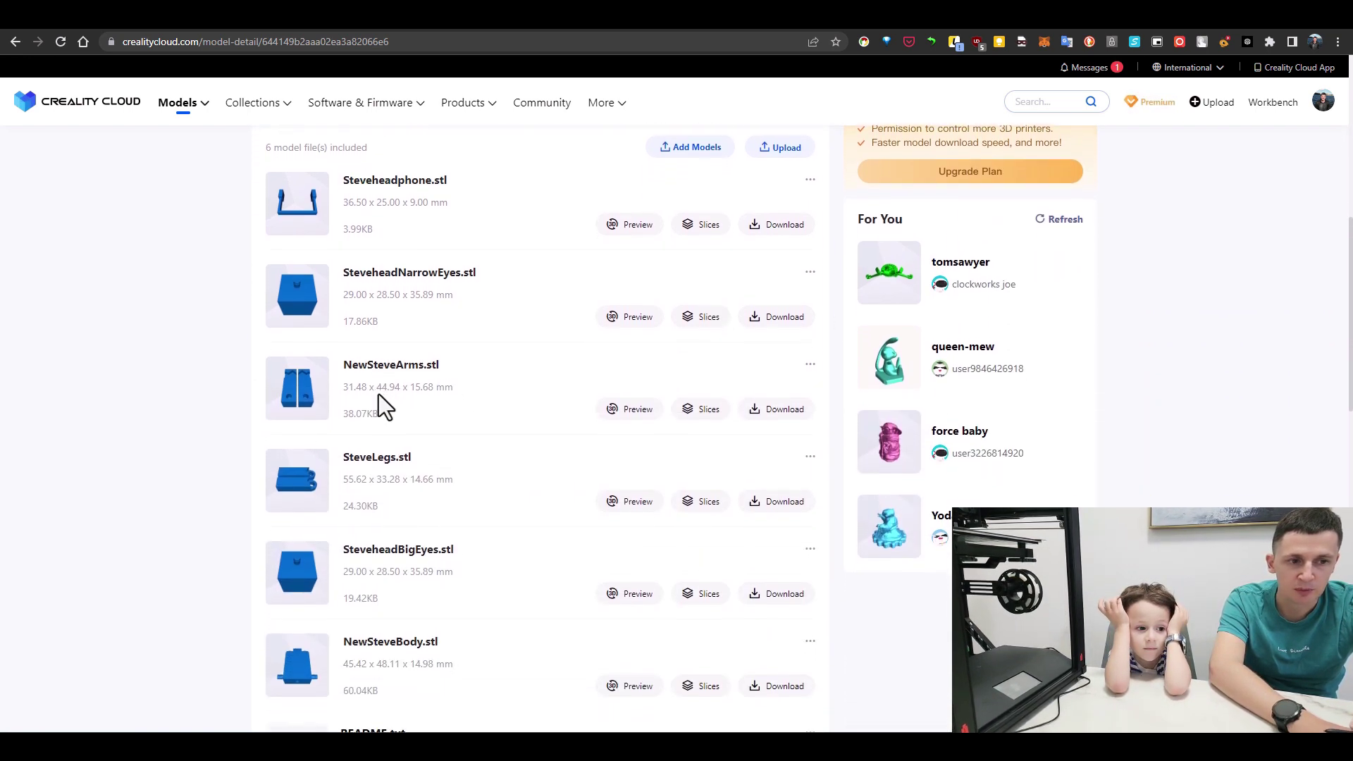
scroll(378, 400, down, 8)
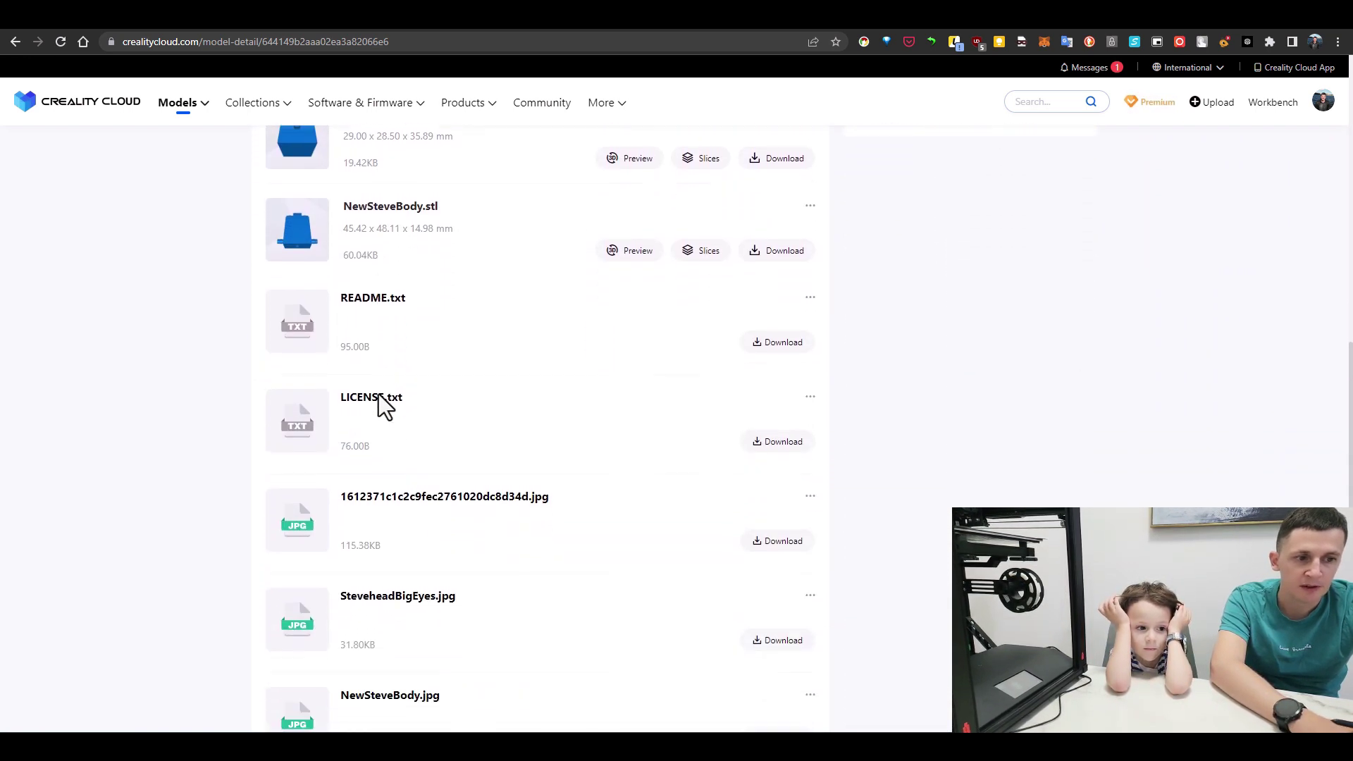
scroll(379, 394, down, 5)
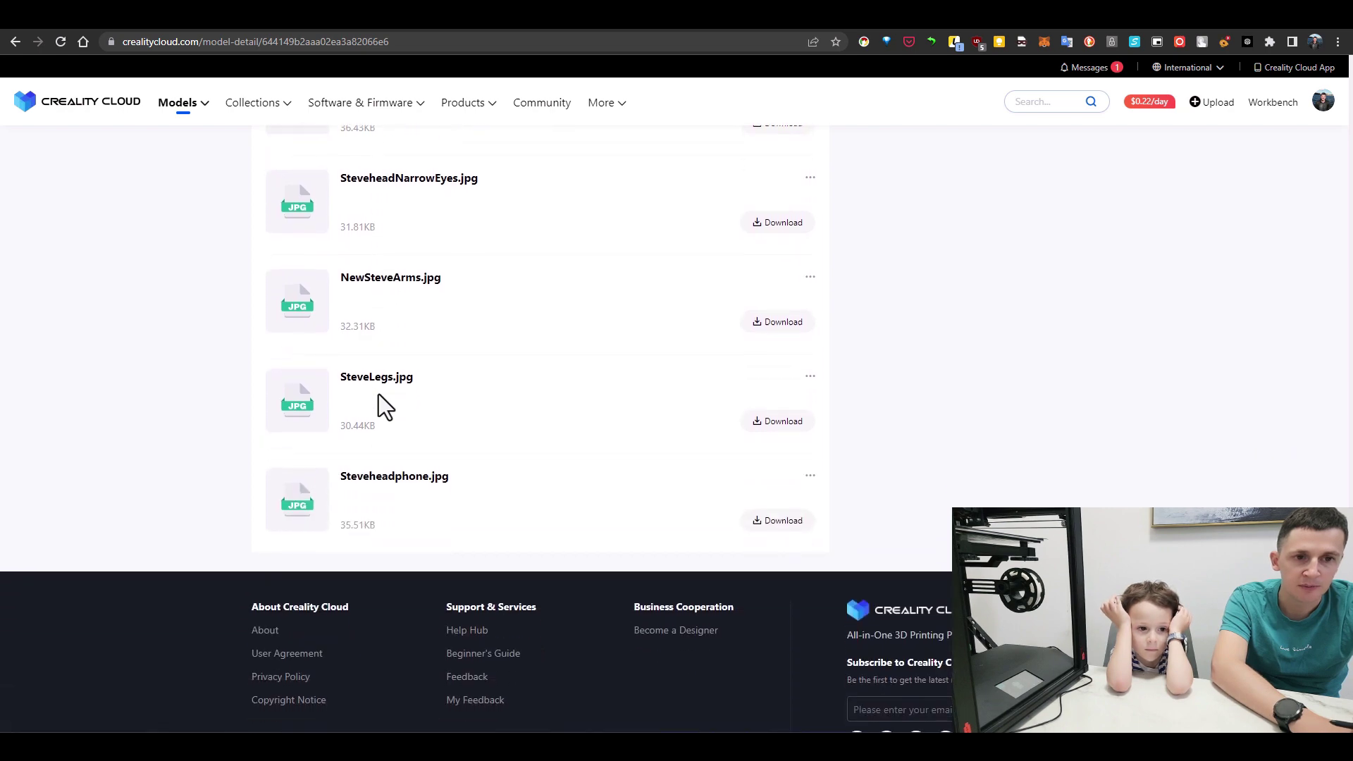
scroll(378, 394, up, 7)
scroll(379, 395, up, 13)
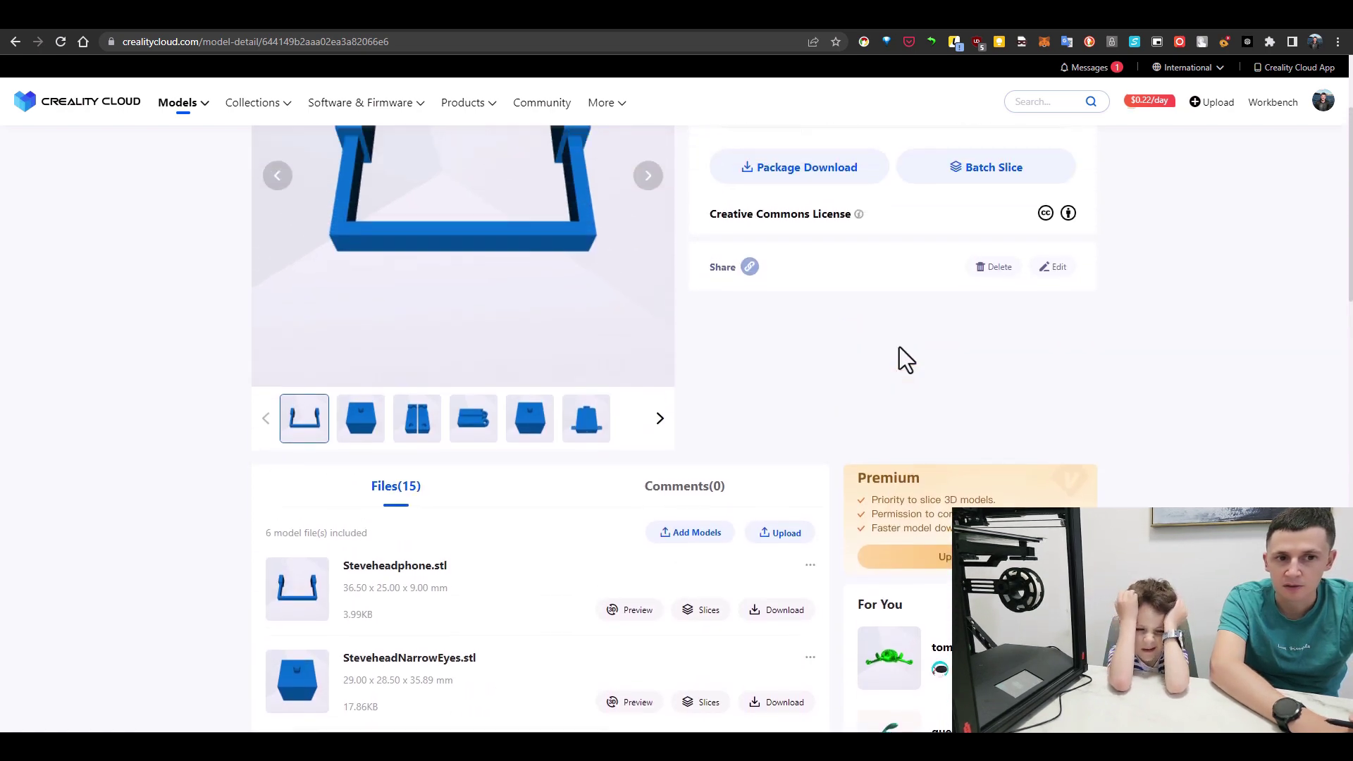
Step: Send all six steve minecraft model files to batch slicing
click(998, 211)
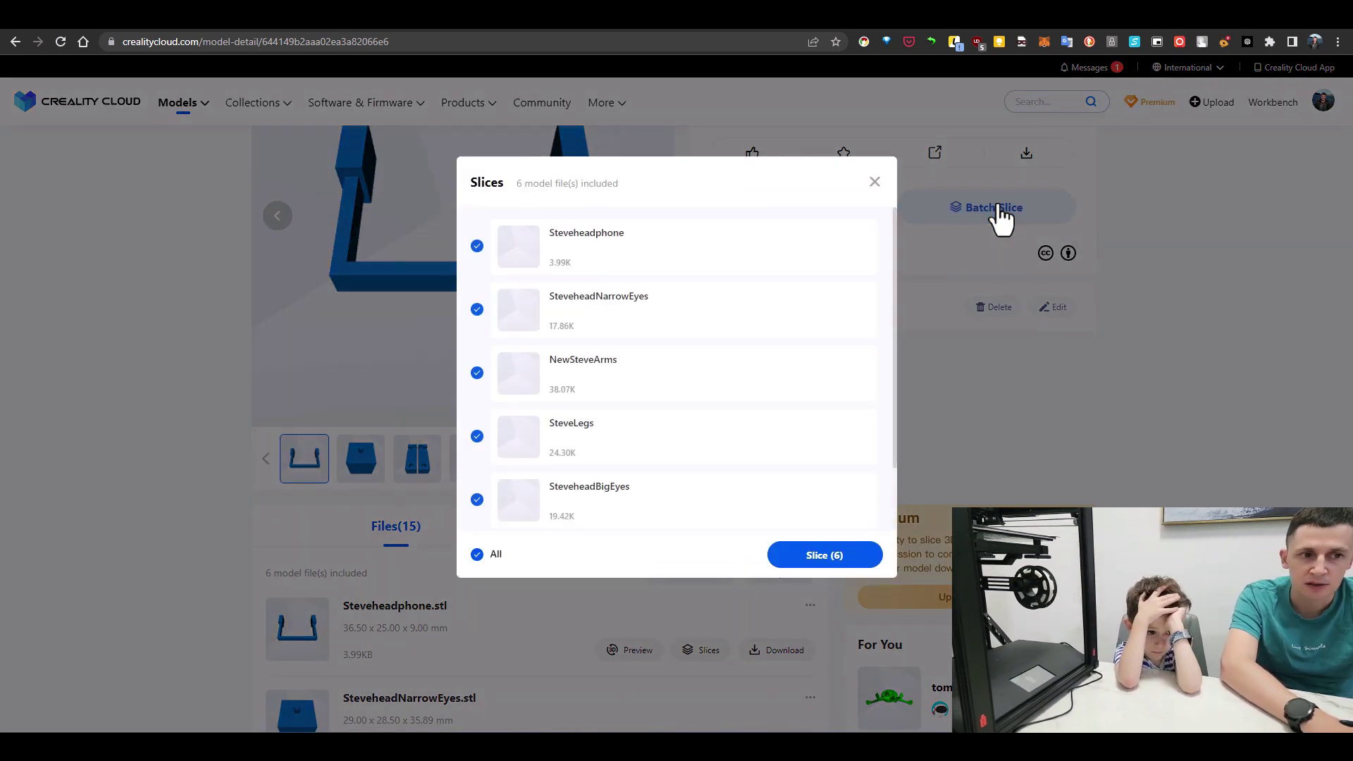
scroll(757, 465, down, 1)
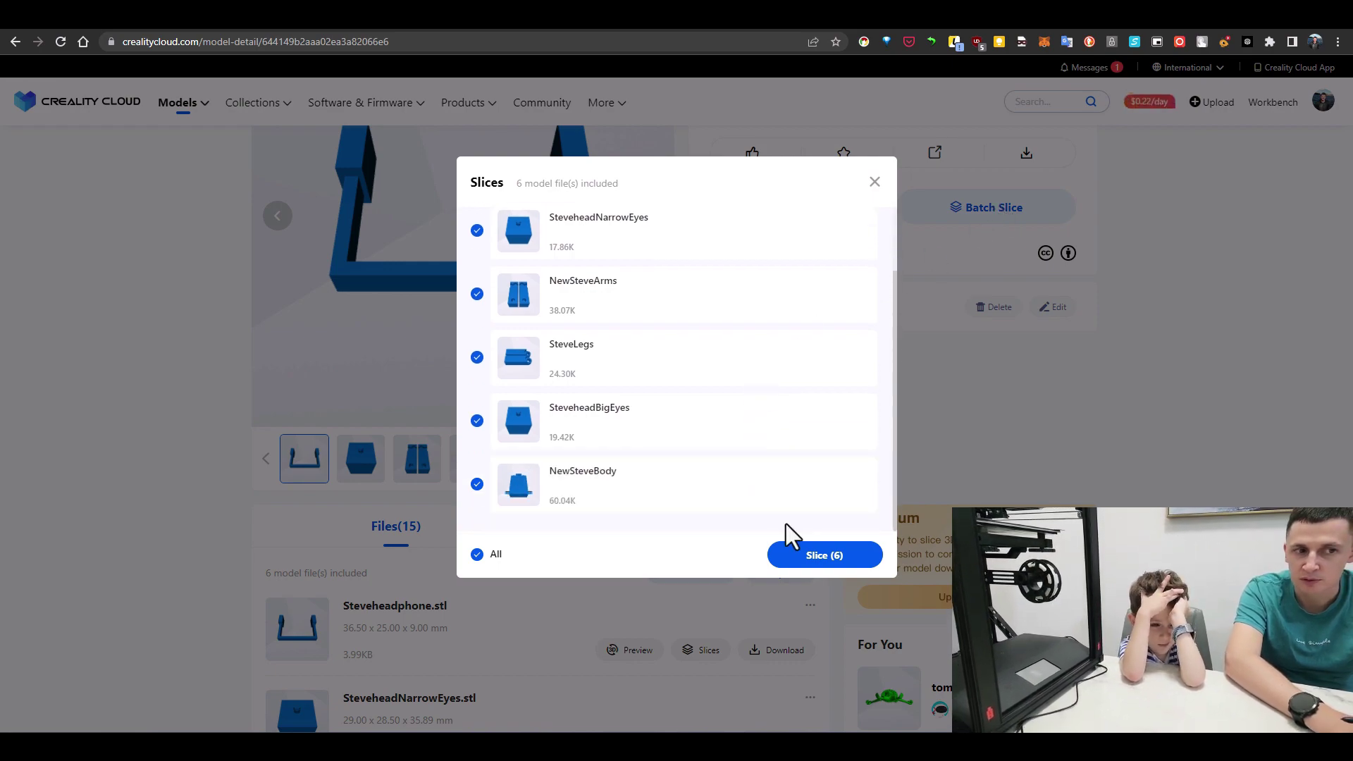
click(809, 558)
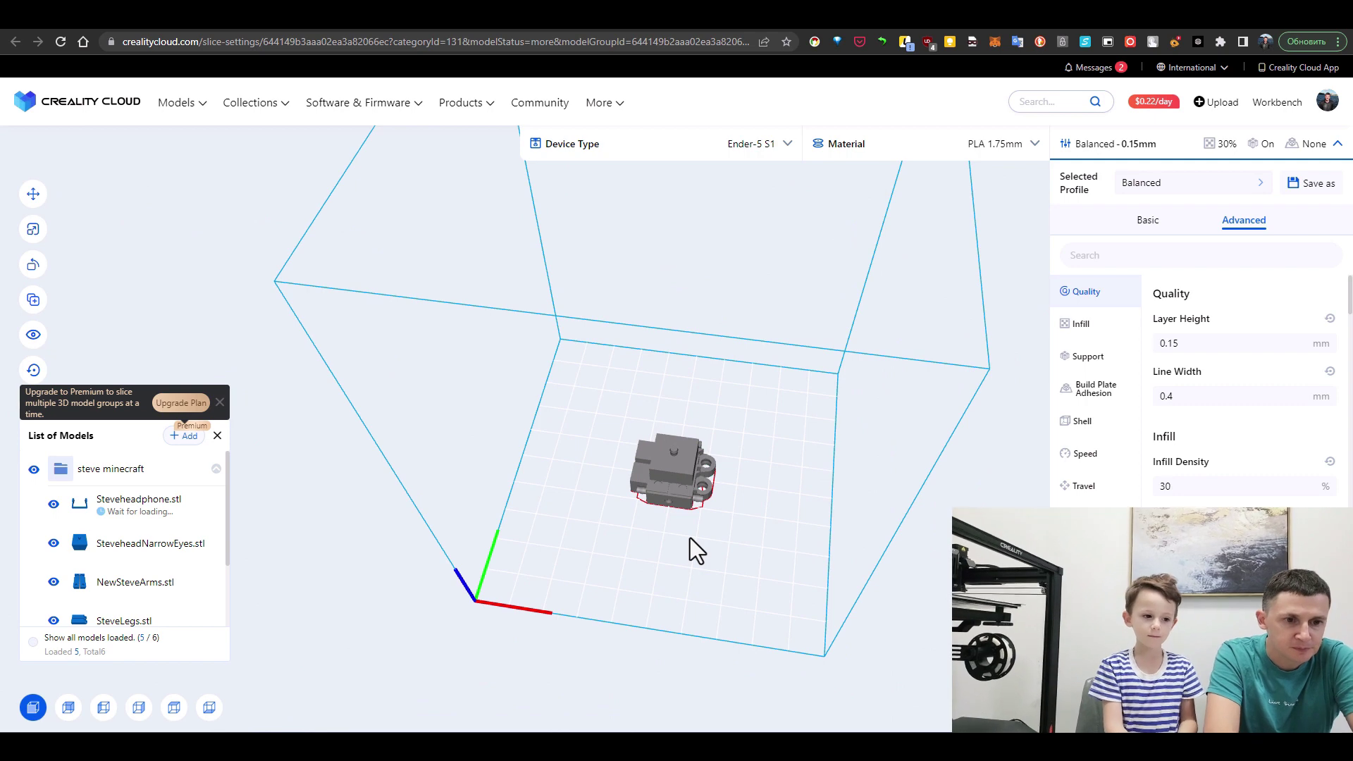
Step: Move the SteveheadNarrowEyes part along the Y axis, out of the overlapping parts at the centre of the build plate
click(675, 452)
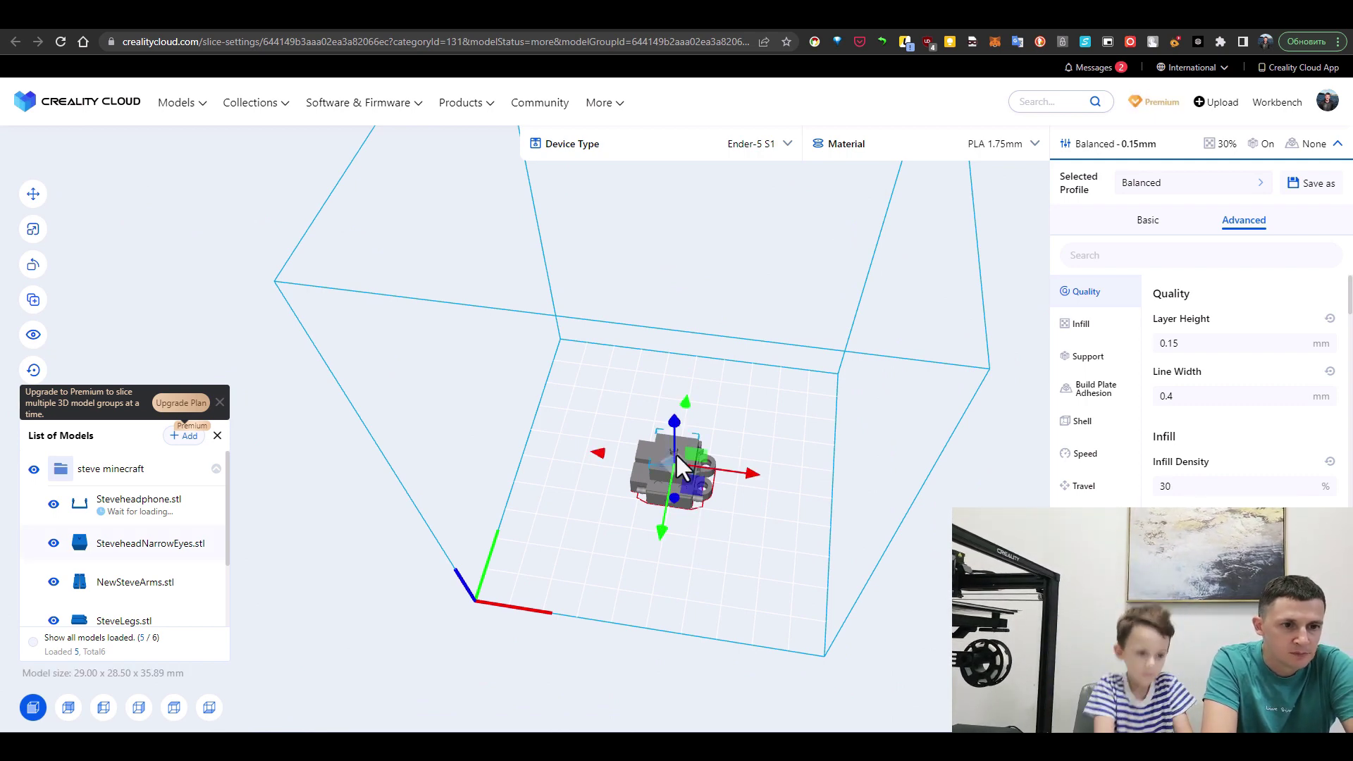
drag(661, 508, 629, 618)
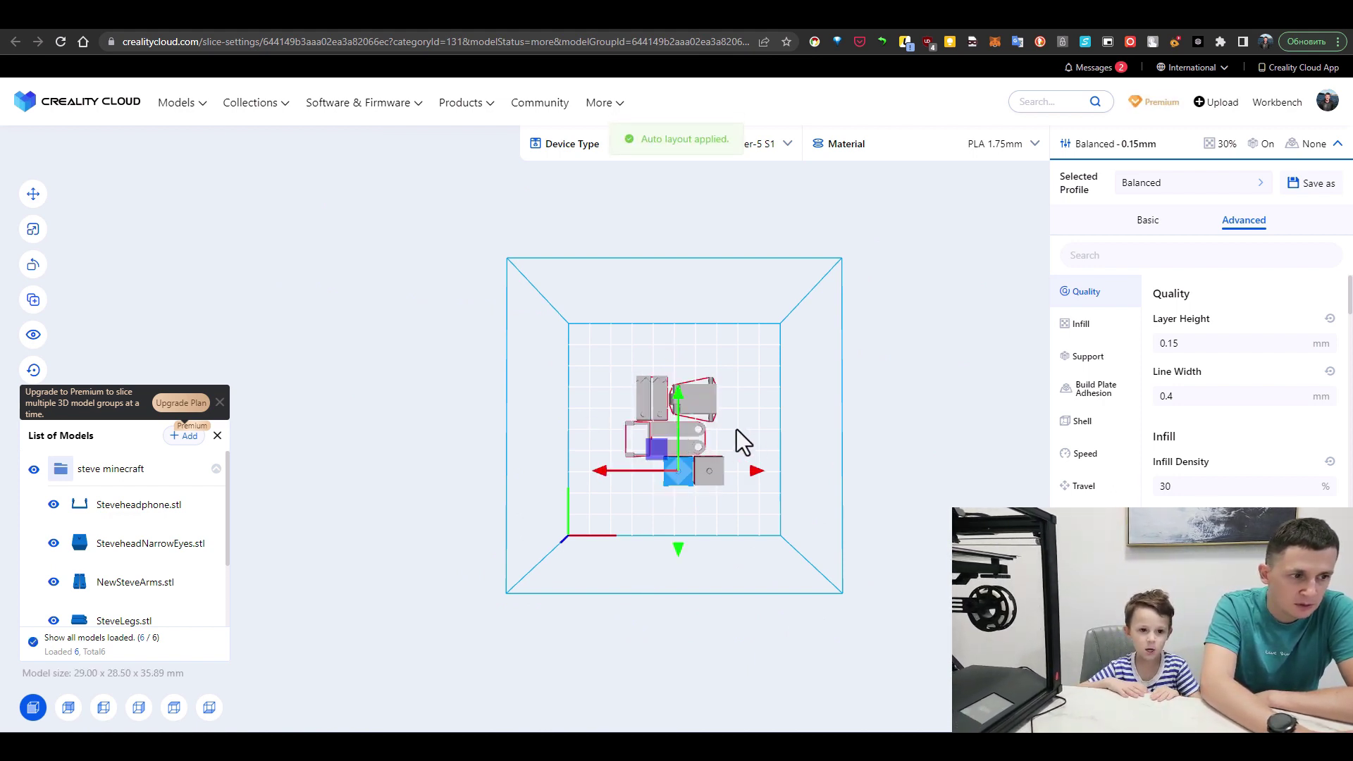
Step: Move the NewSteveBody part along the X axis and the NewSteveArms part along the Y axis, away from the neighbouring parts
click(694, 403)
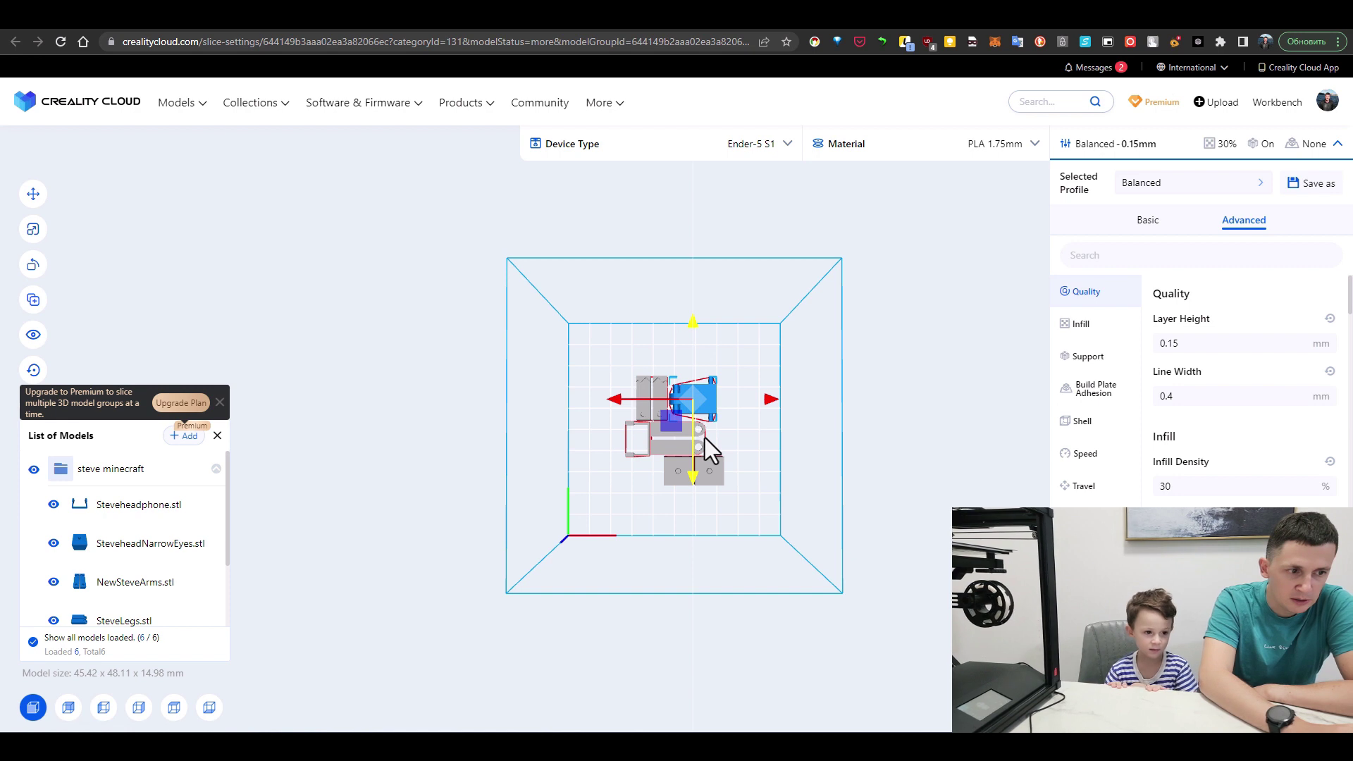
scroll(705, 437, up, 5)
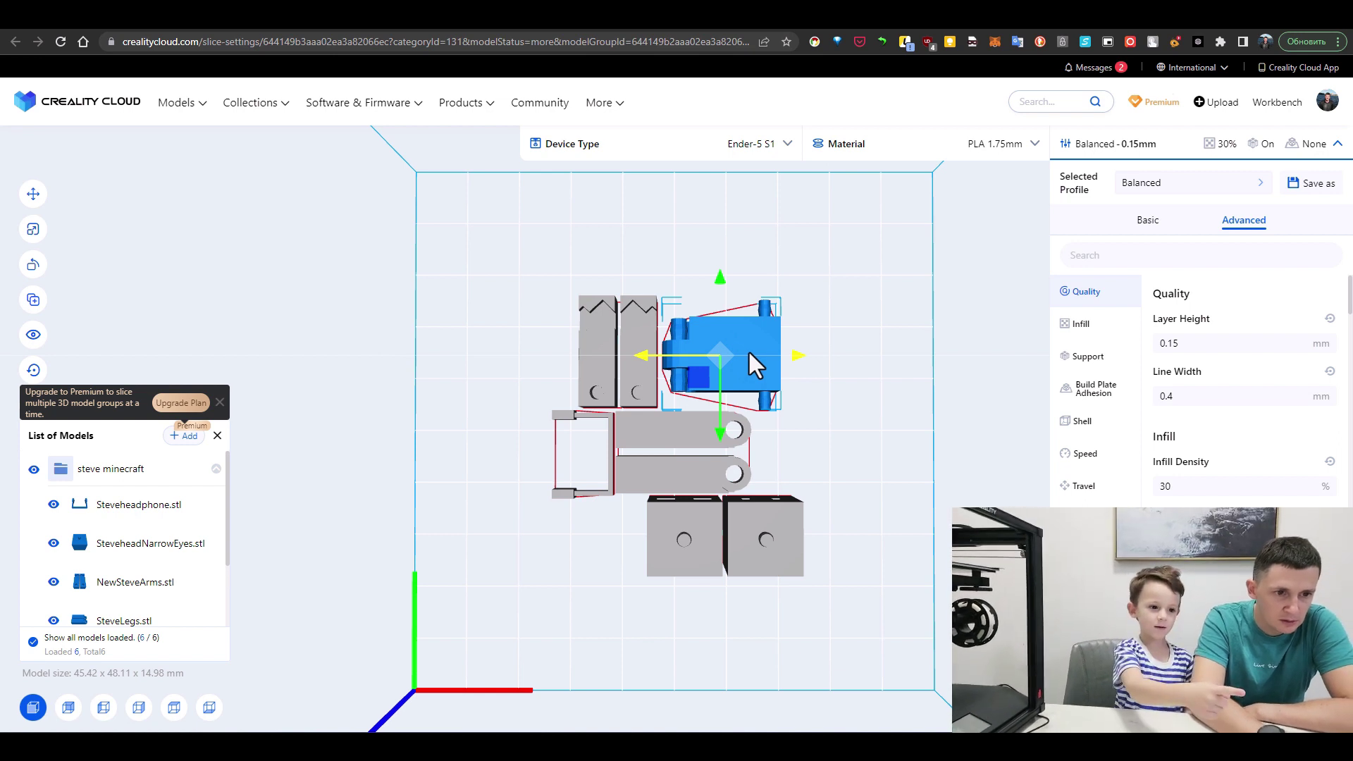
drag(748, 353, 868, 345)
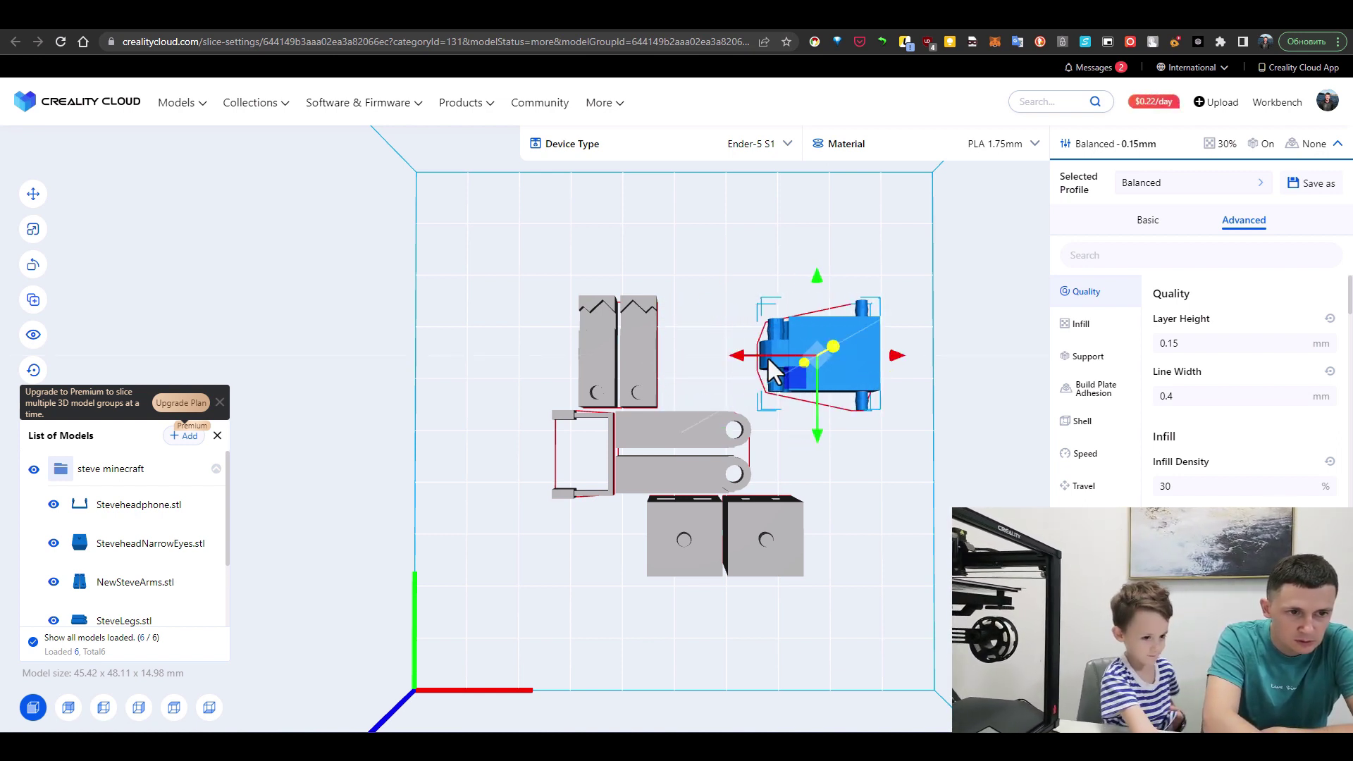
click(641, 324)
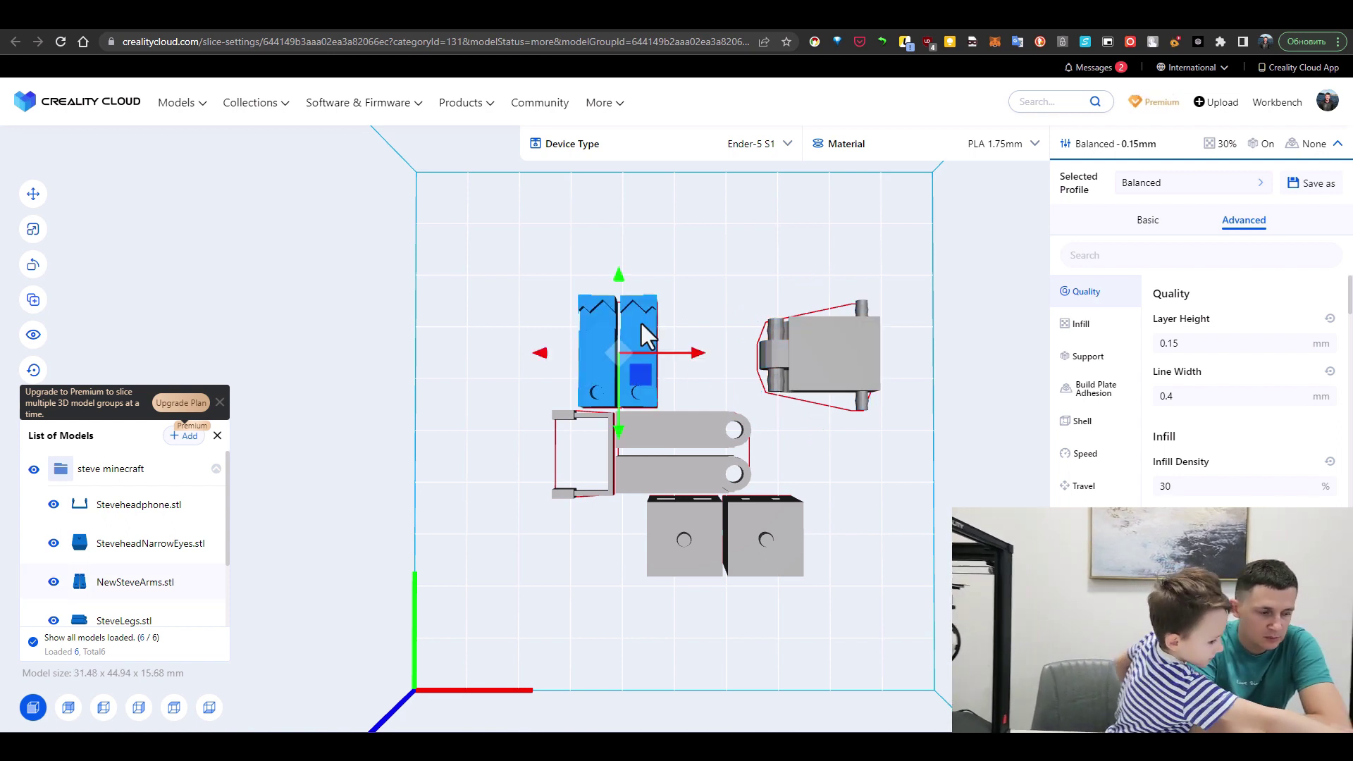
drag(619, 304, 620, 223)
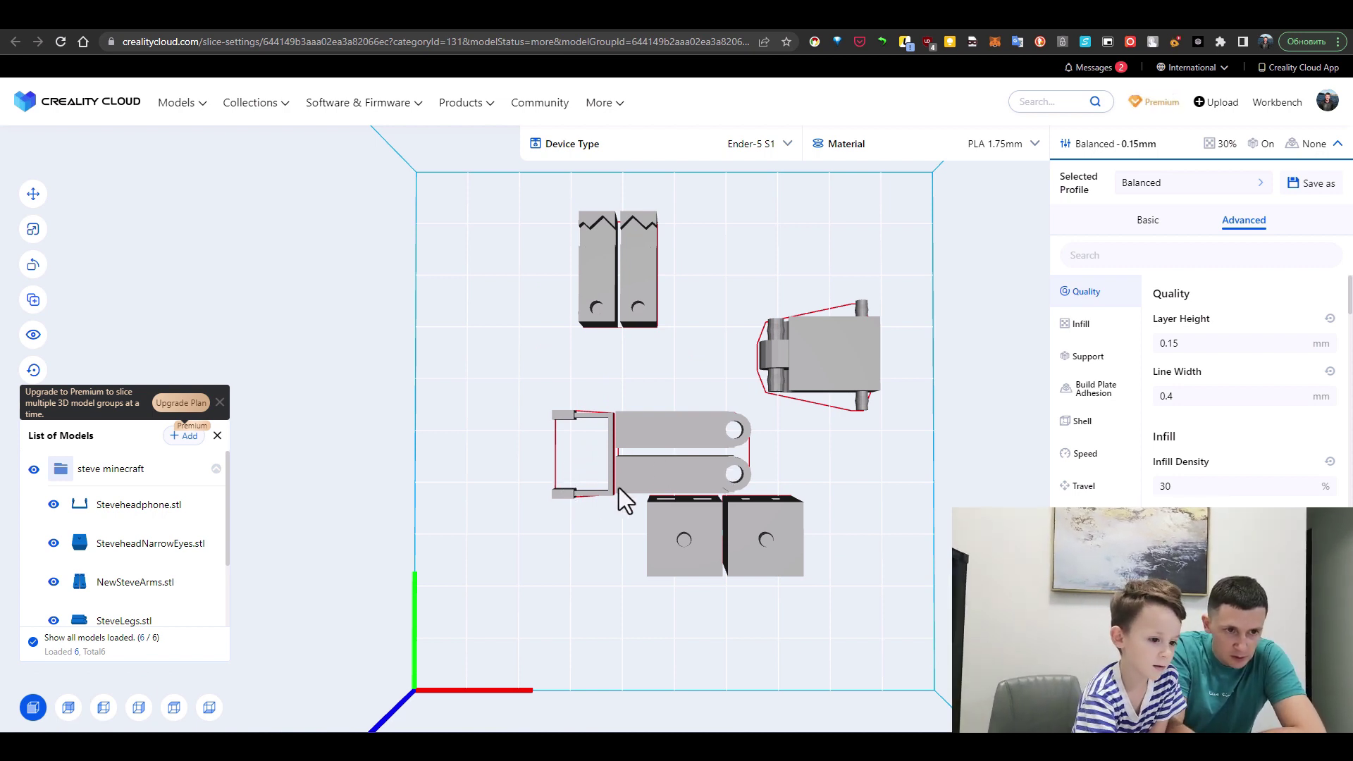
Step: Move the SteveLegs part along the X axis, away from the headphone part
click(682, 482)
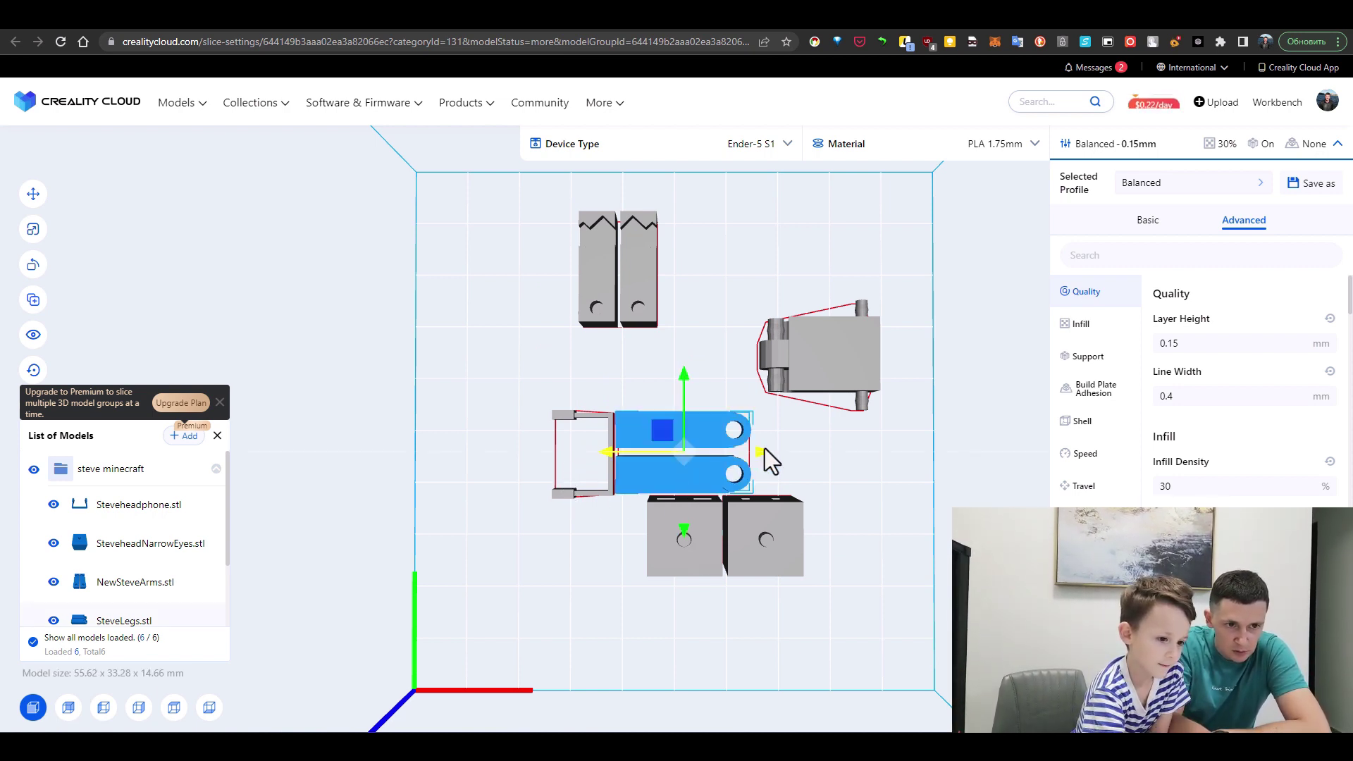
drag(762, 449, 832, 446)
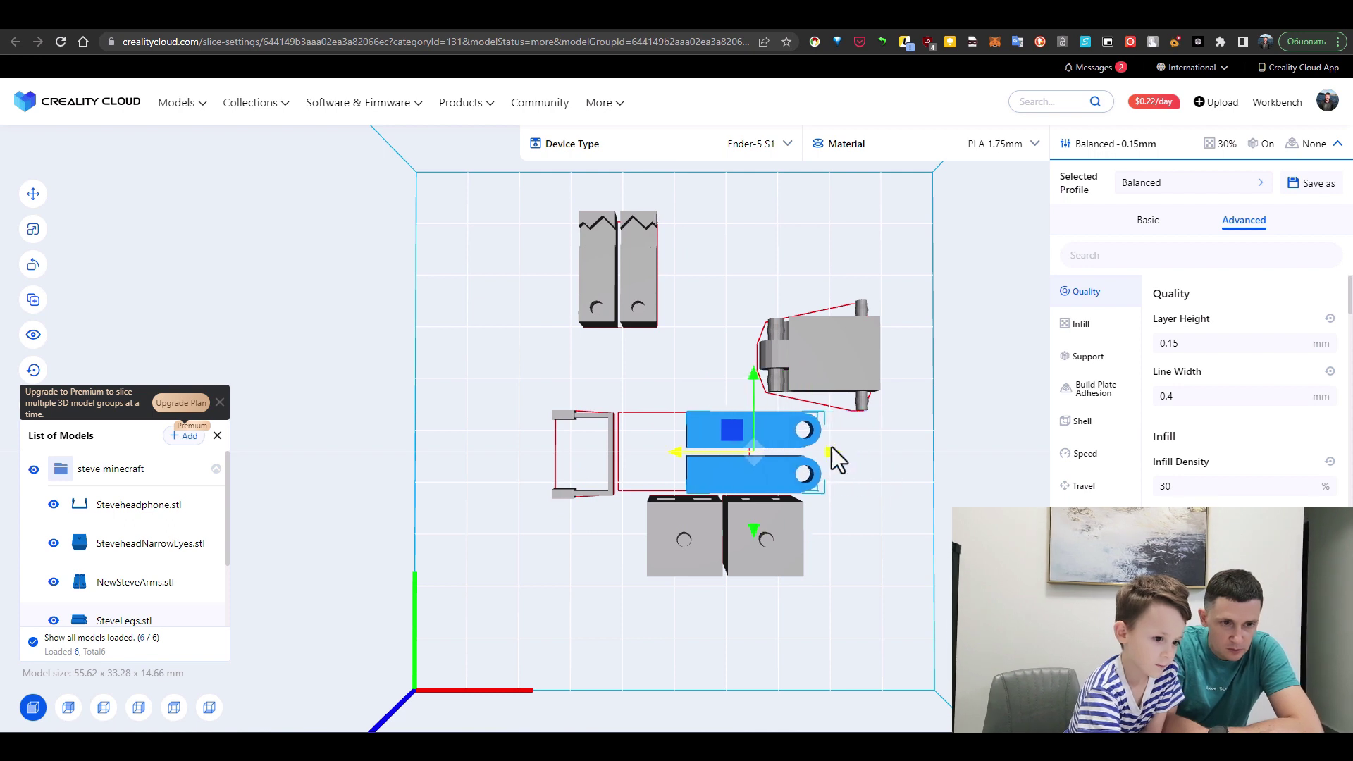
click(831, 447)
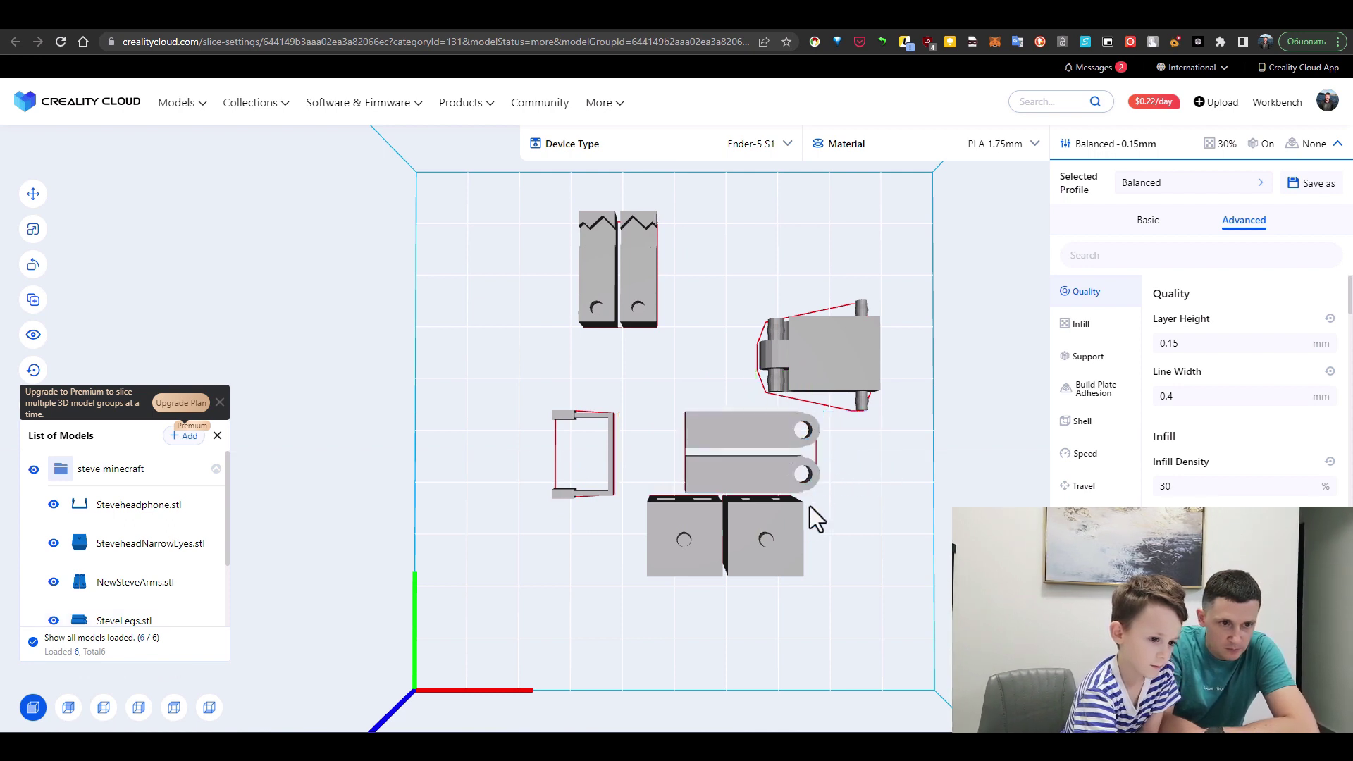
Step: Separate the two heads, moving SteveheadNarrowEyes along Y towards the plate's front and SteveheadBigEyes below the headphone part
click(777, 536)
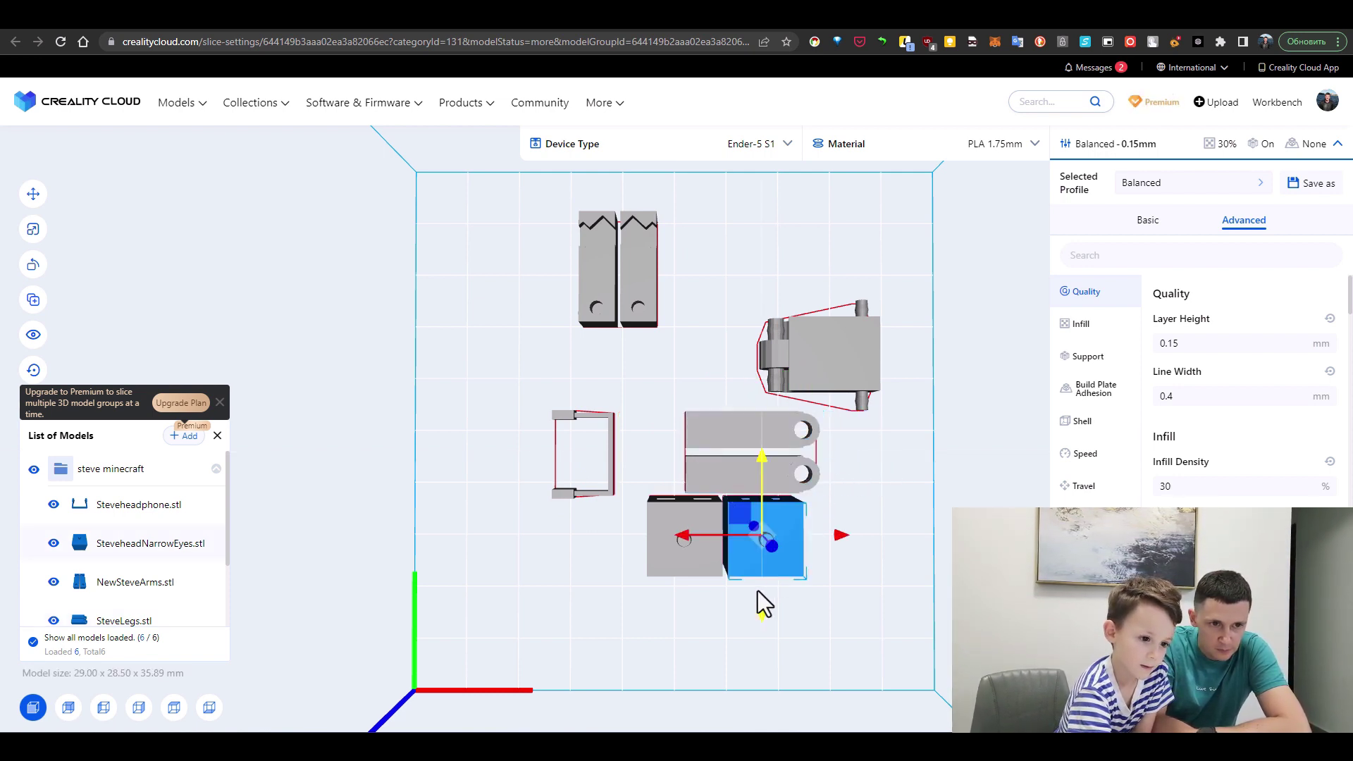
drag(762, 613, 776, 670)
click(773, 666)
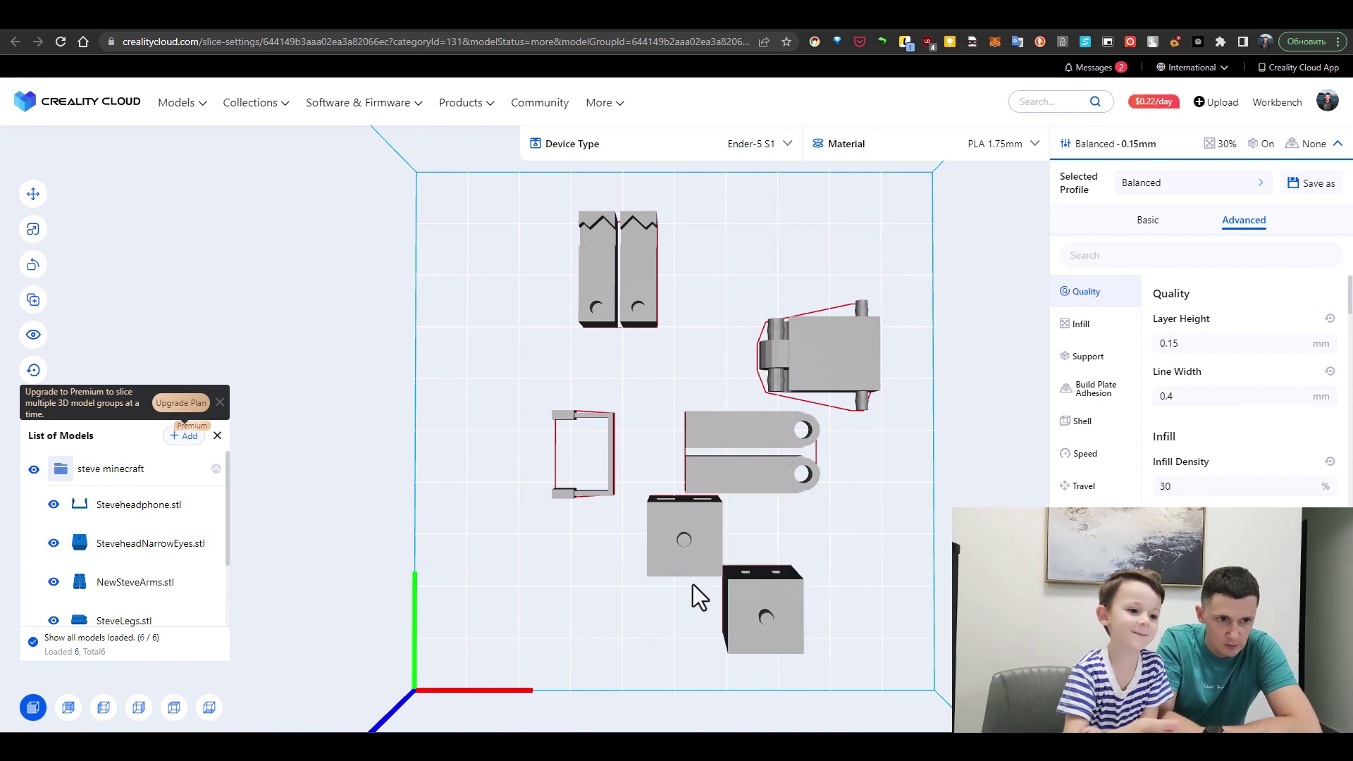
click(694, 551)
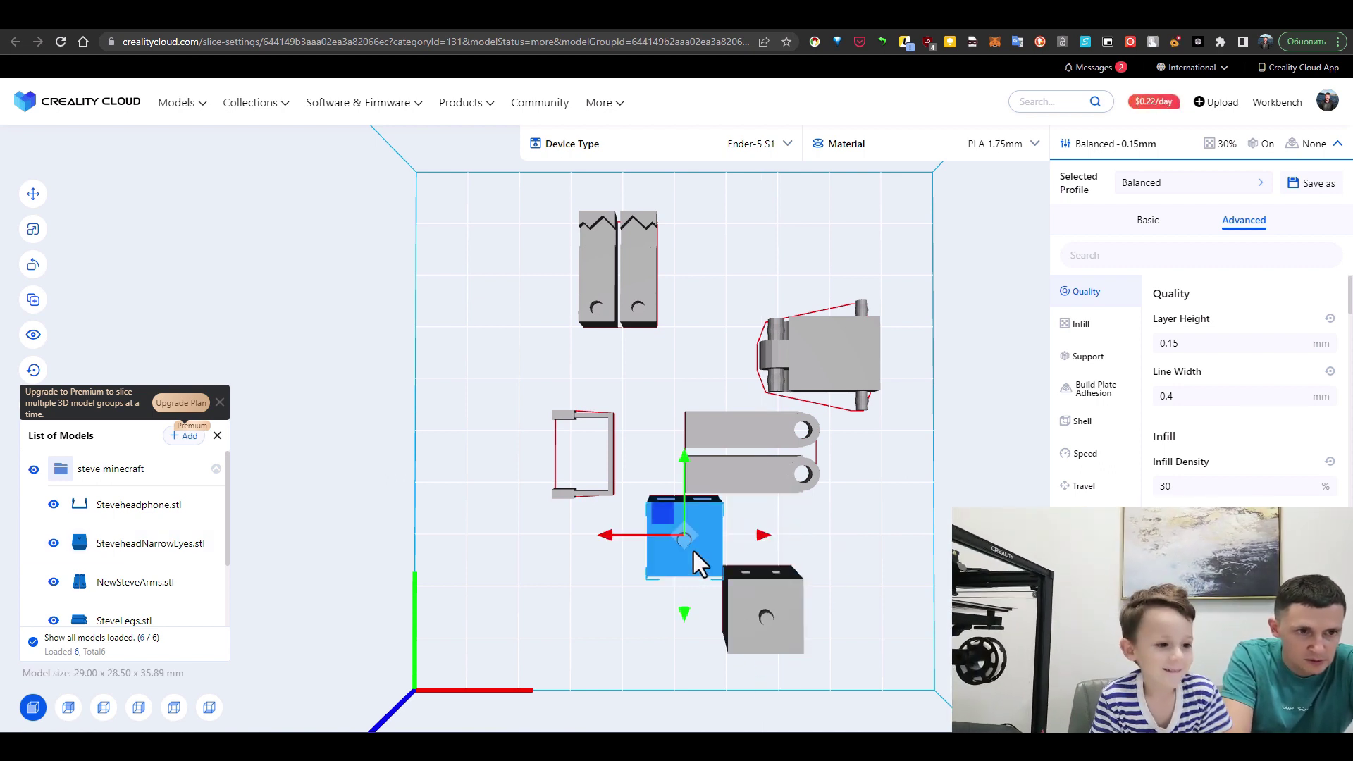
drag(688, 539, 594, 593)
Step: Hide the SteveheadNarrowEyes.stl model on the build plate
click(758, 618)
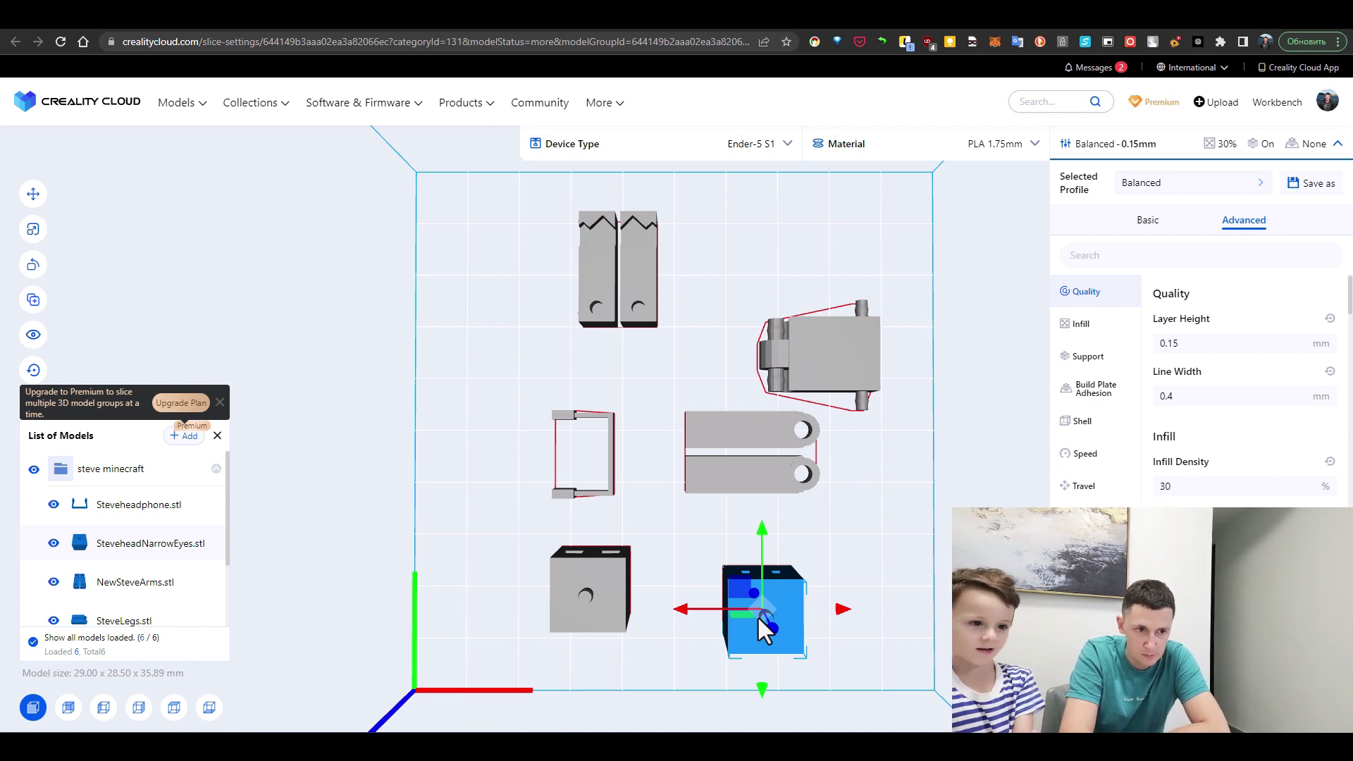
scroll(65, 544, down, 2)
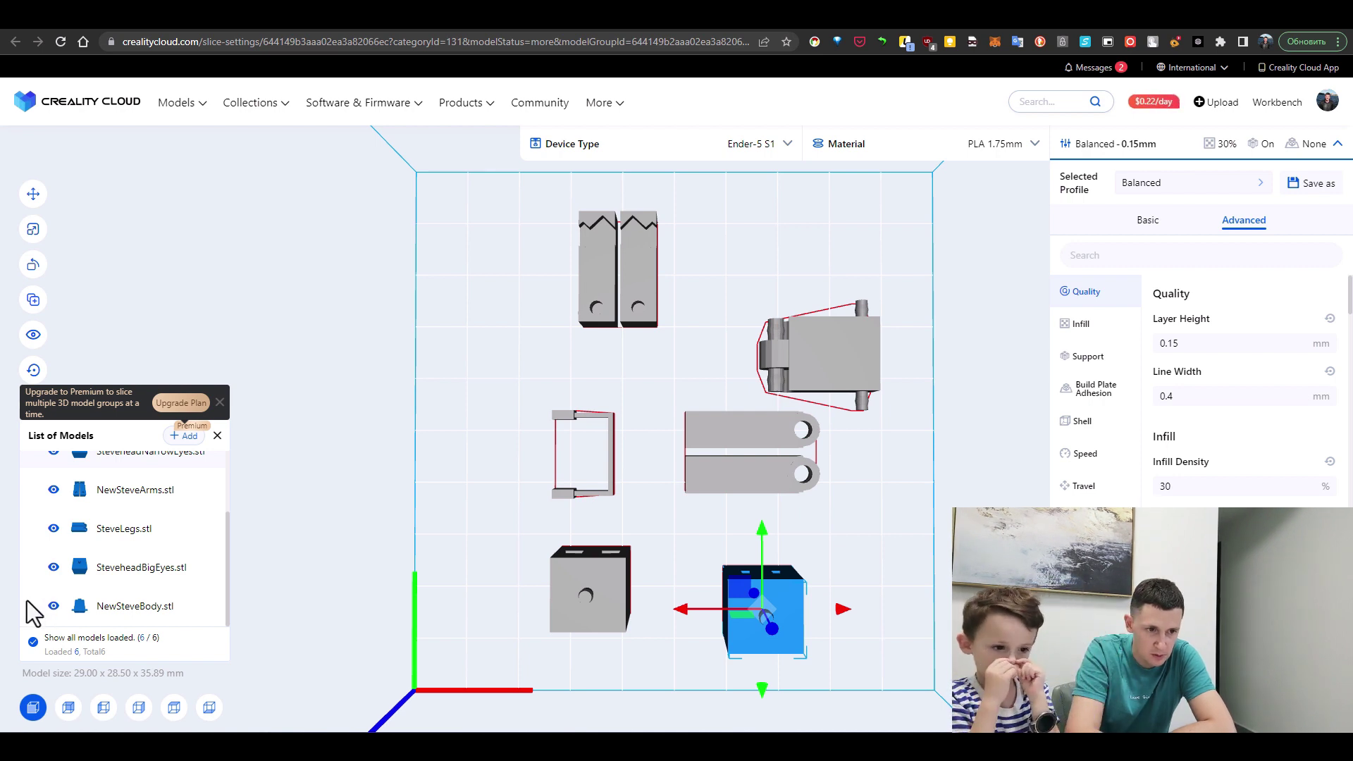
scroll(79, 618, up, 3)
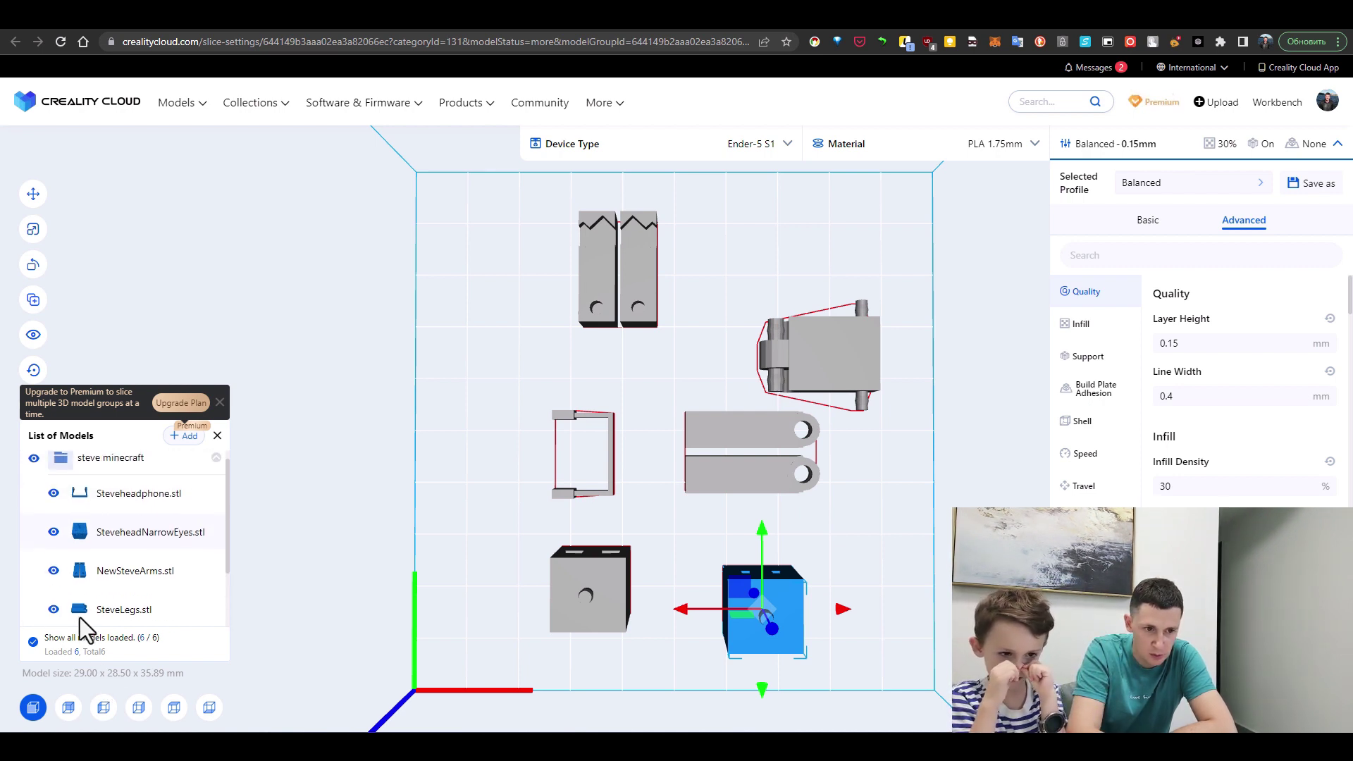
click(53, 540)
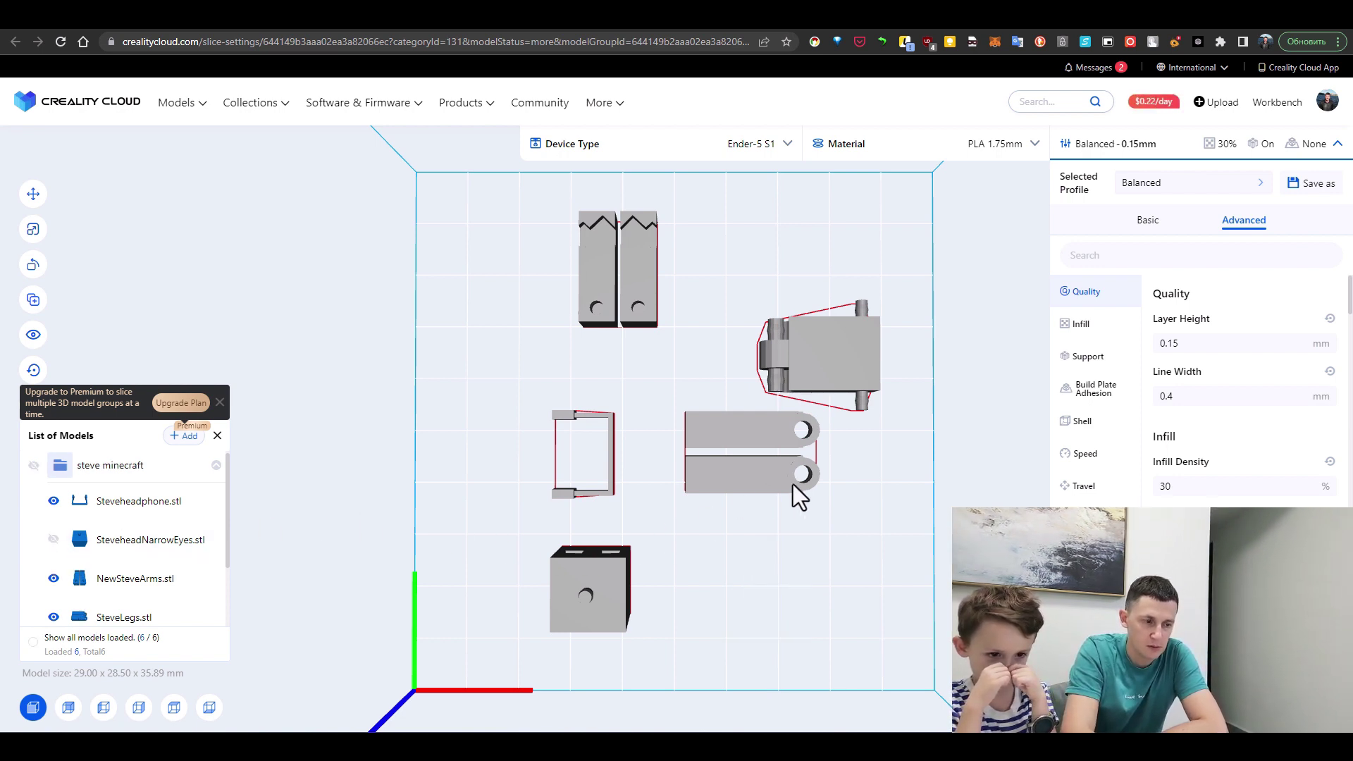
Step: Spread the remaining parts further, moving the legs towards the freed front area, the body slightly back and the arms outward along X
click(755, 459)
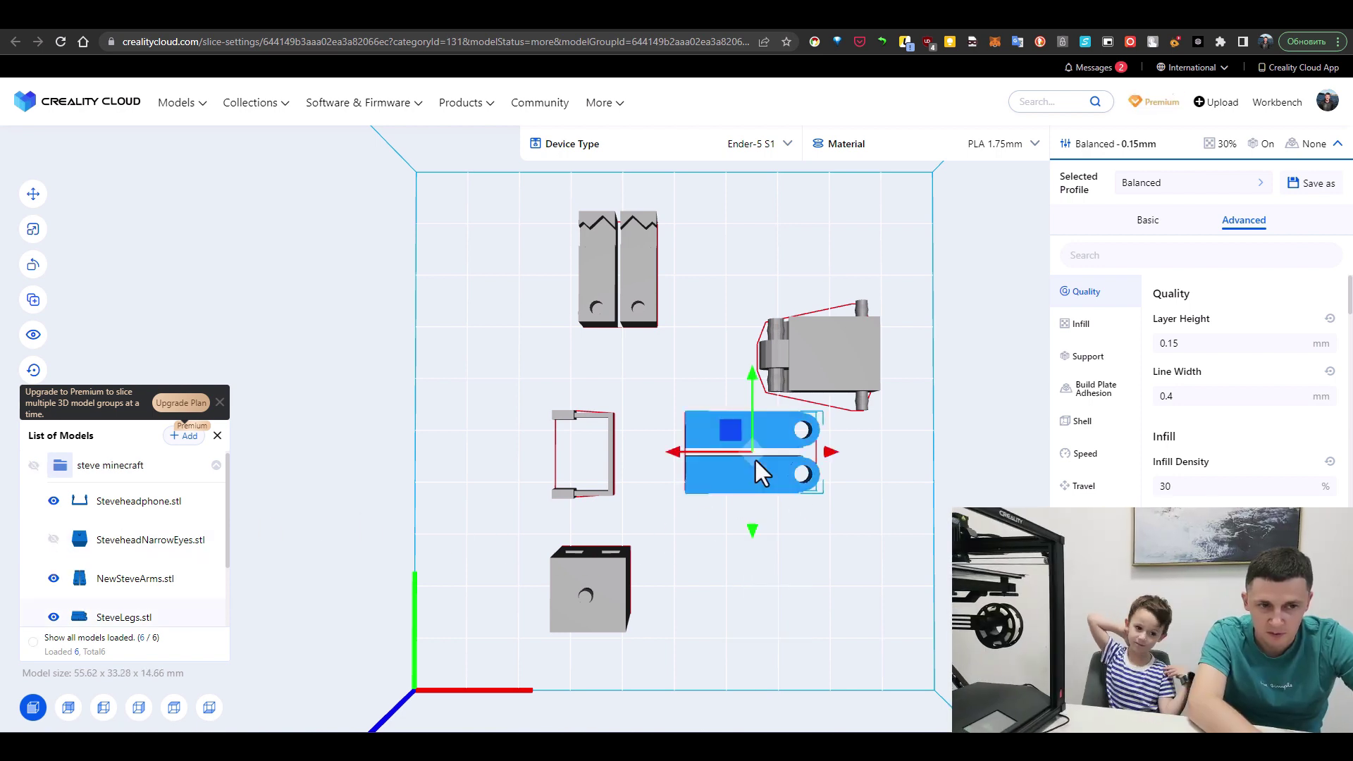
drag(747, 453, 799, 530)
click(832, 350)
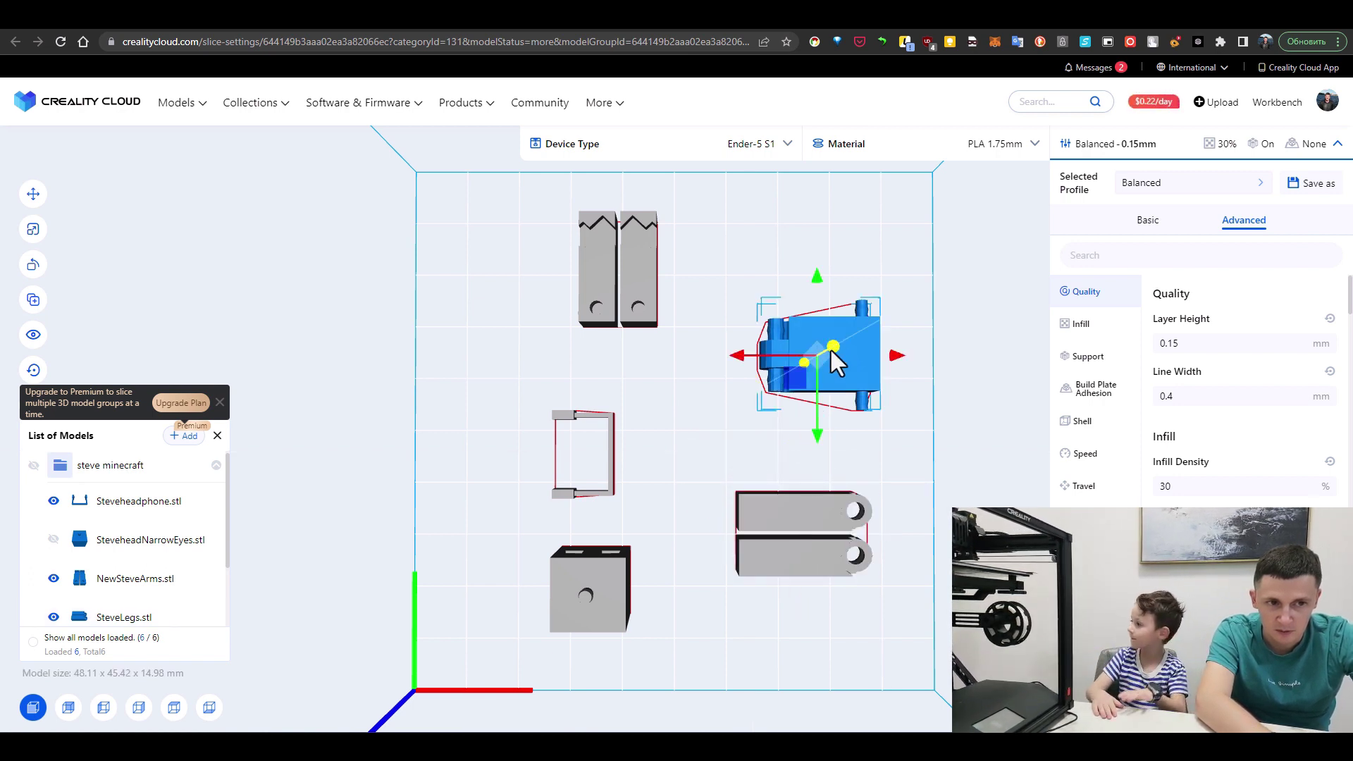
drag(813, 357, 797, 316)
click(616, 269)
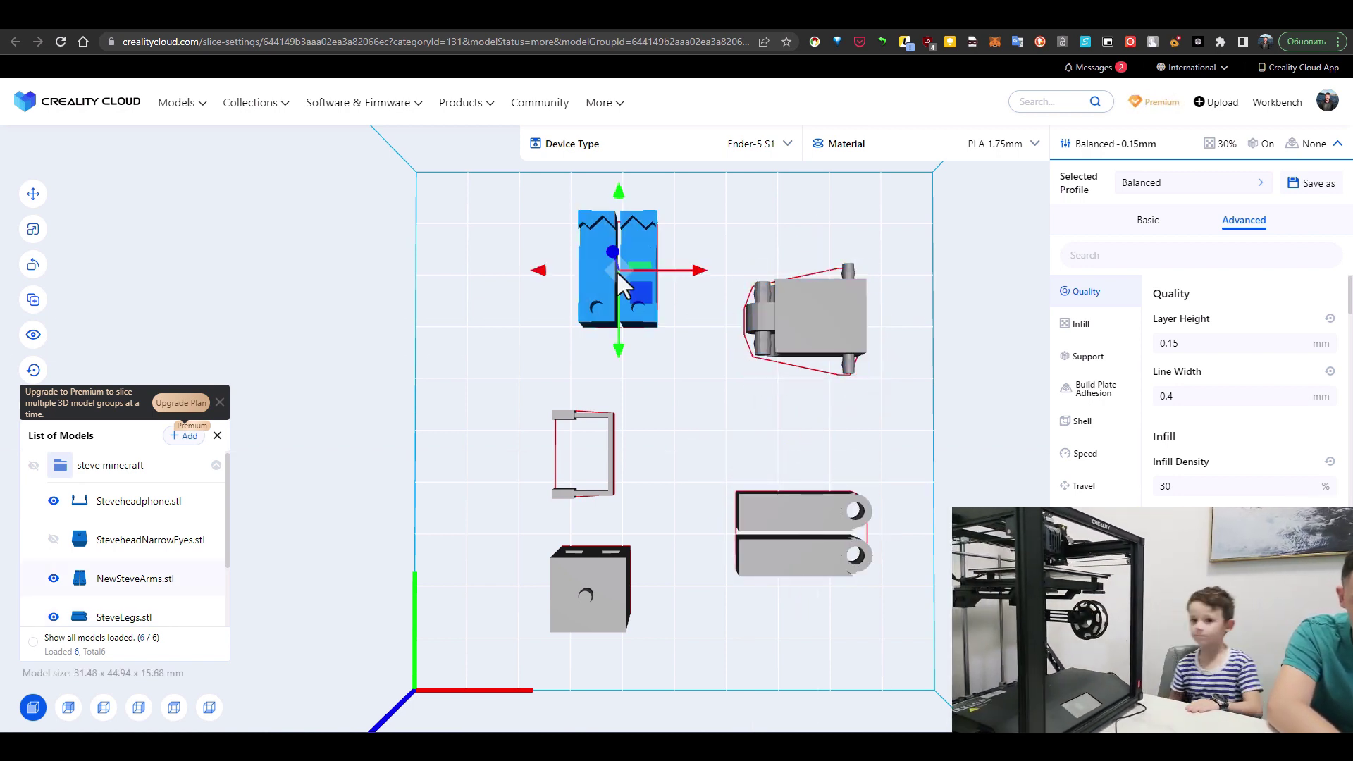
drag(613, 277, 551, 272)
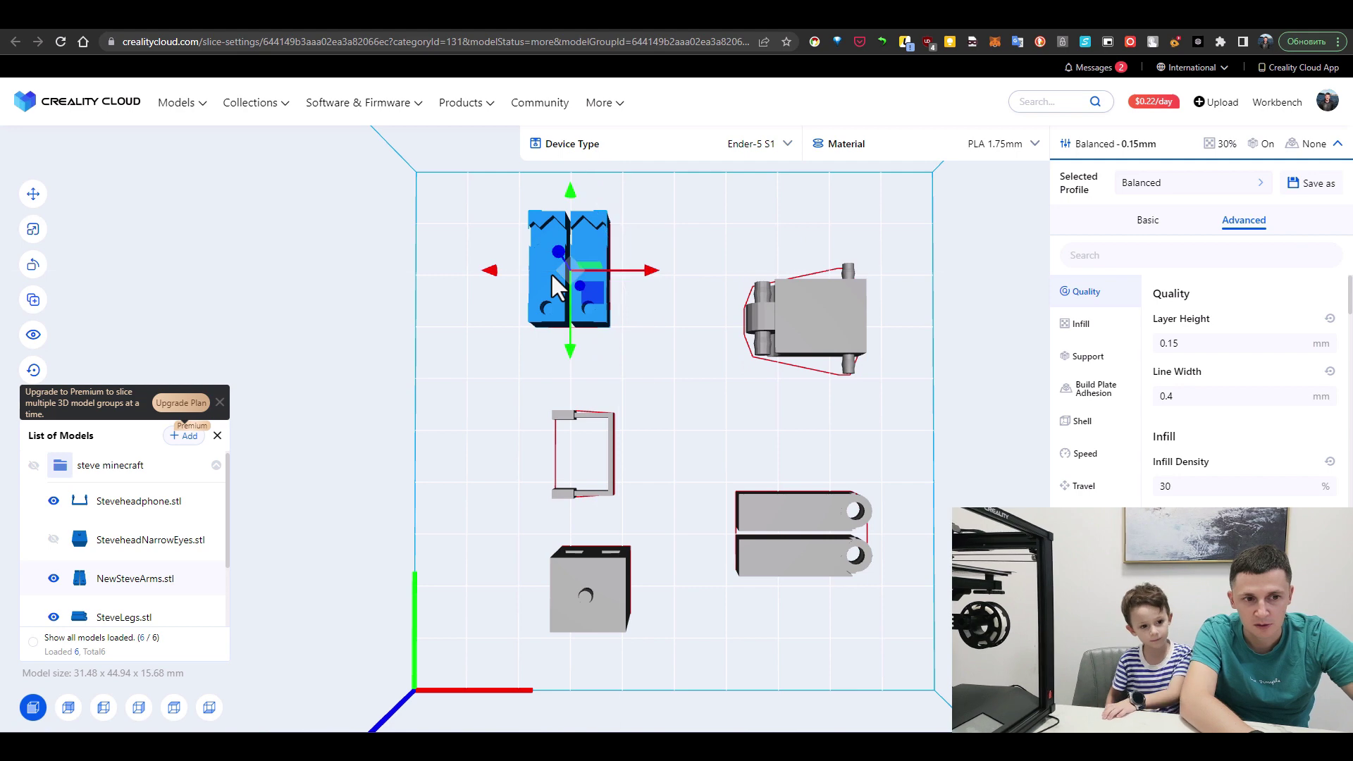
Step: Apply the default Speedy profile with a 0.2 mm layer height
click(1216, 187)
click(668, 278)
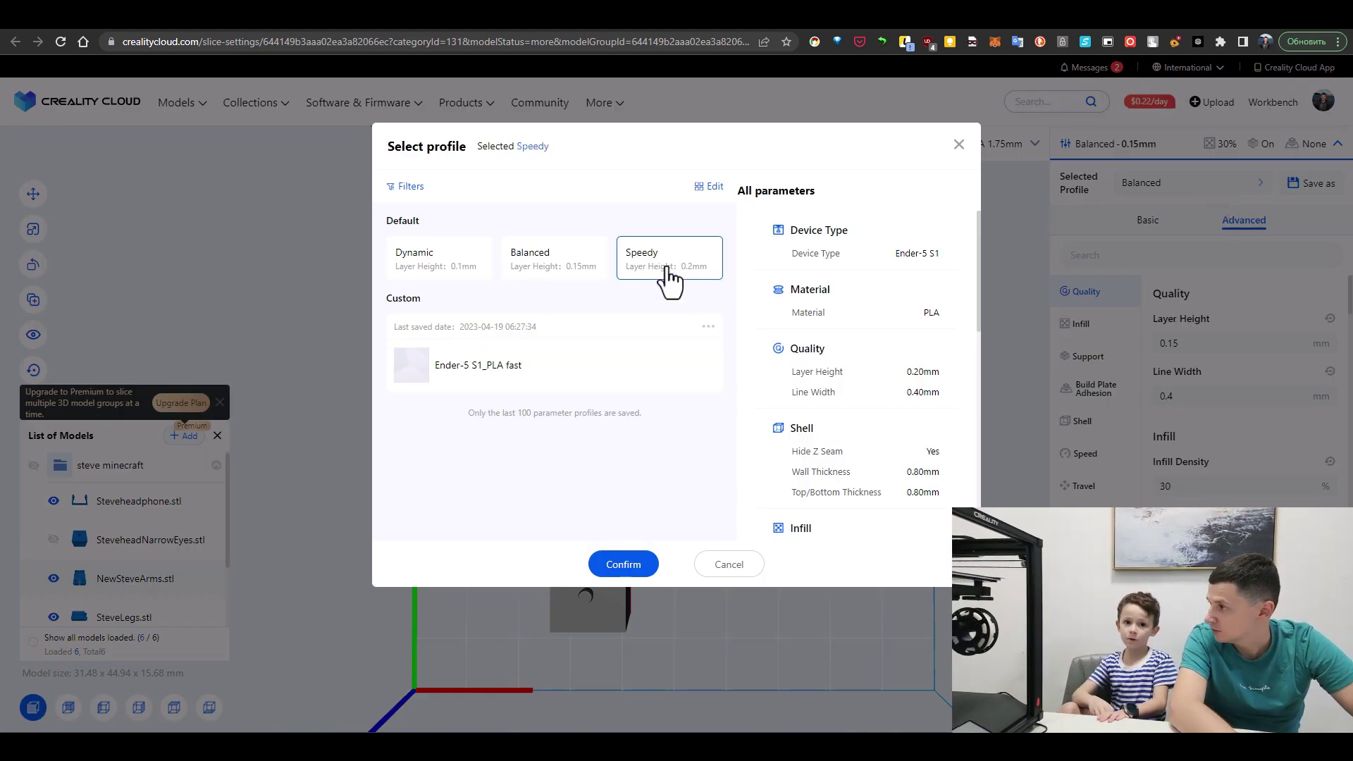
click(638, 566)
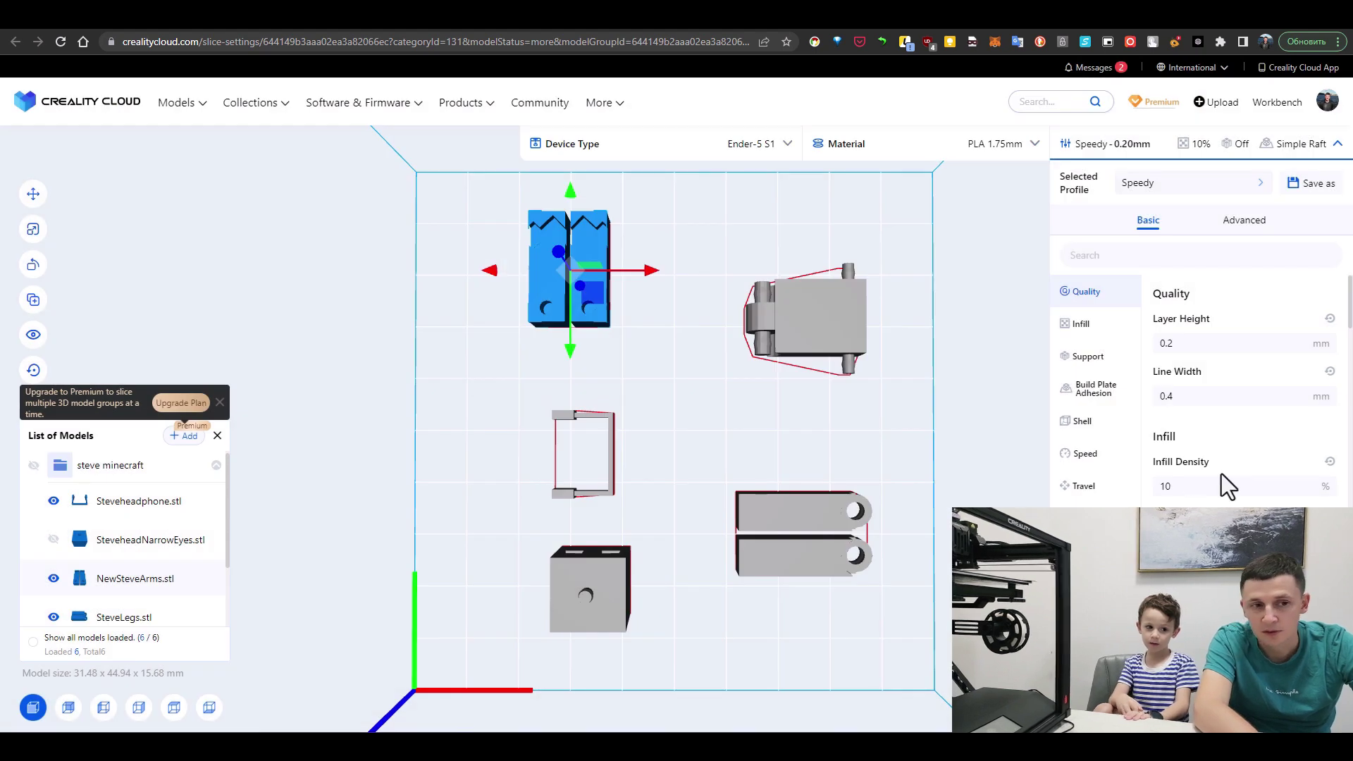
Step: Enable support generation and set the support placement to Touching Build Plate
scroll(1222, 475, down, 1)
scroll(1221, 474, down, 5)
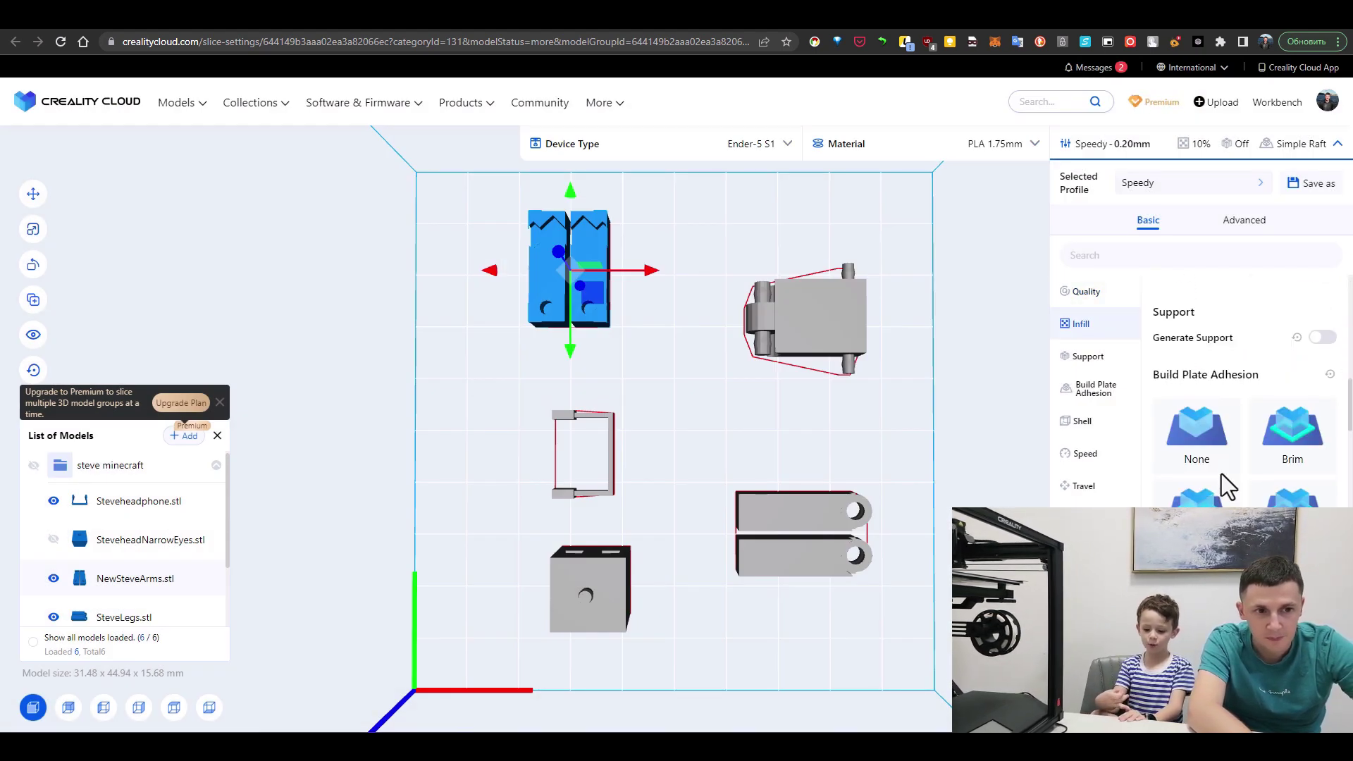
scroll(1226, 487, up, 1)
click(1322, 364)
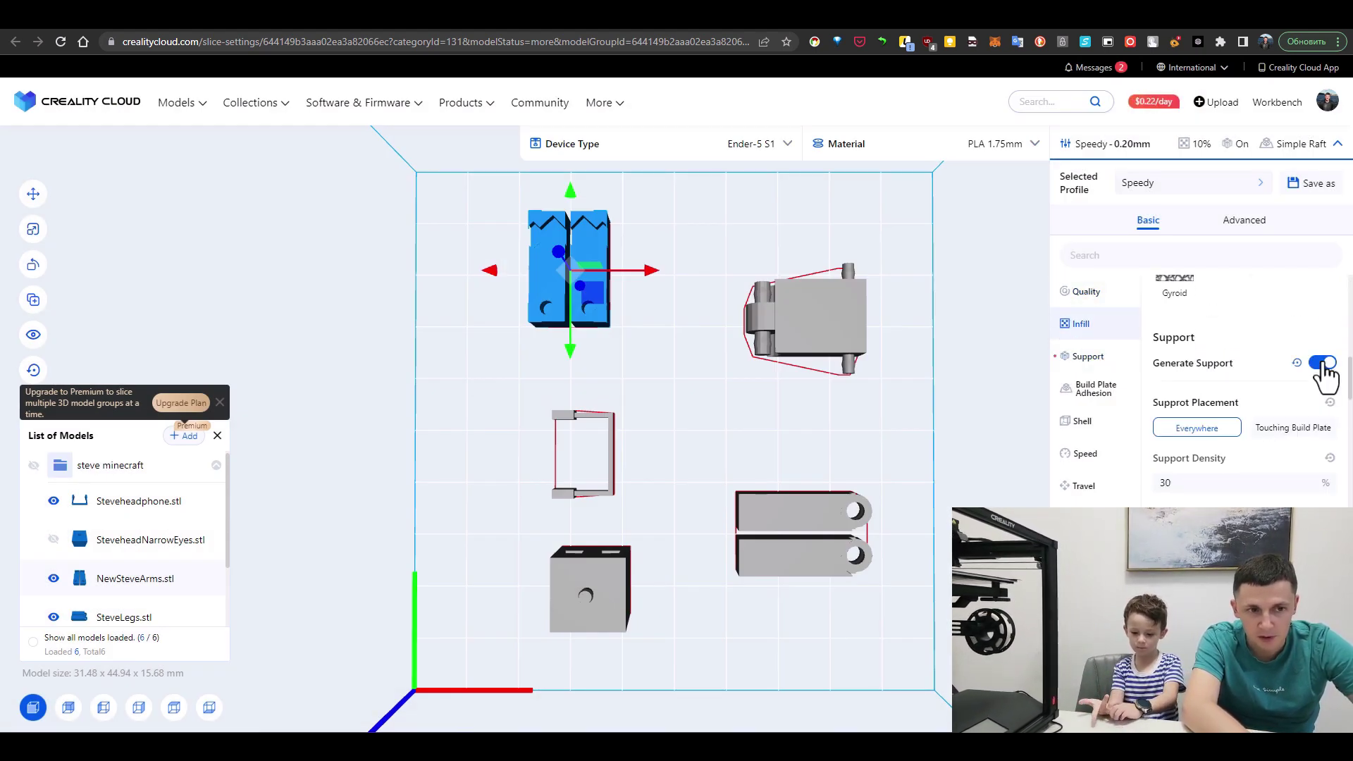
click(1284, 430)
Step: Set the build plate adhesion to None
scroll(1268, 468, down, 5)
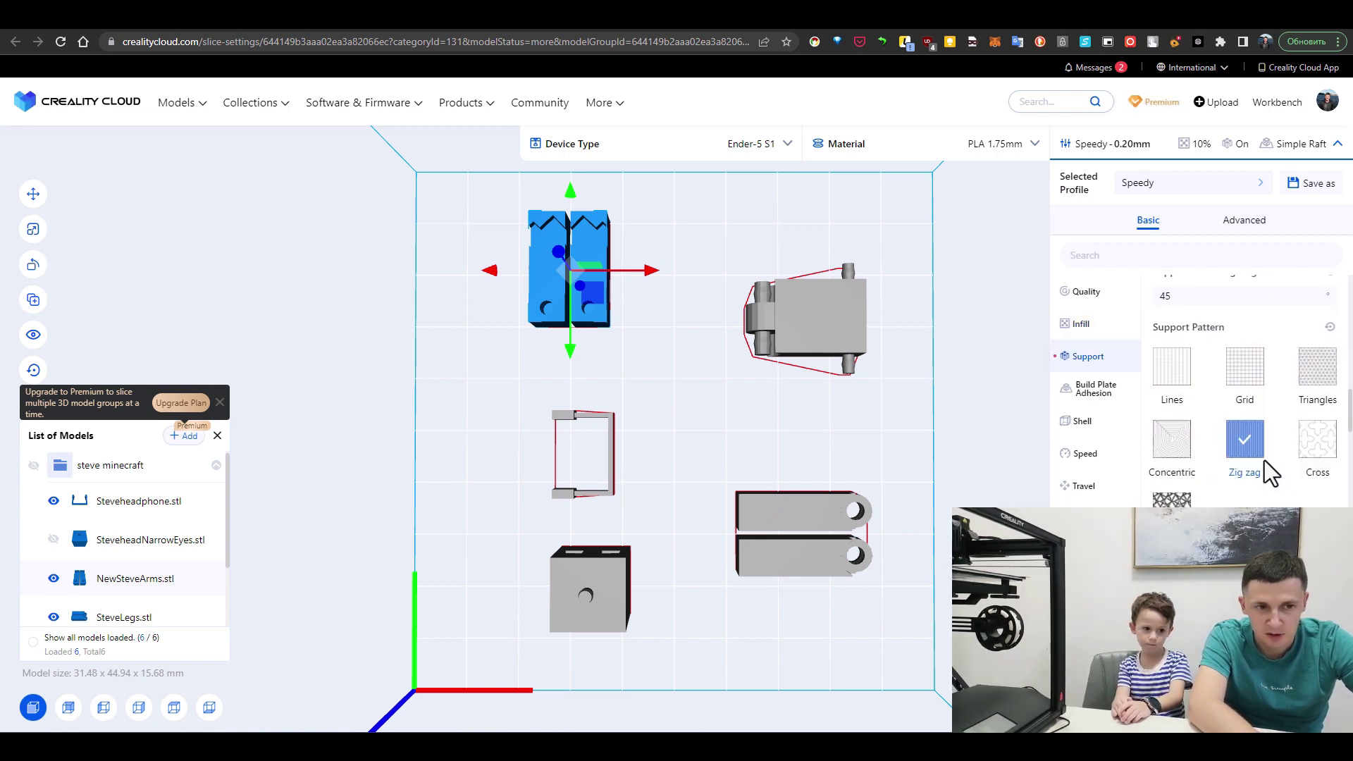
scroll(1266, 465, down, 3)
scroll(1240, 437, up, 2)
click(1220, 416)
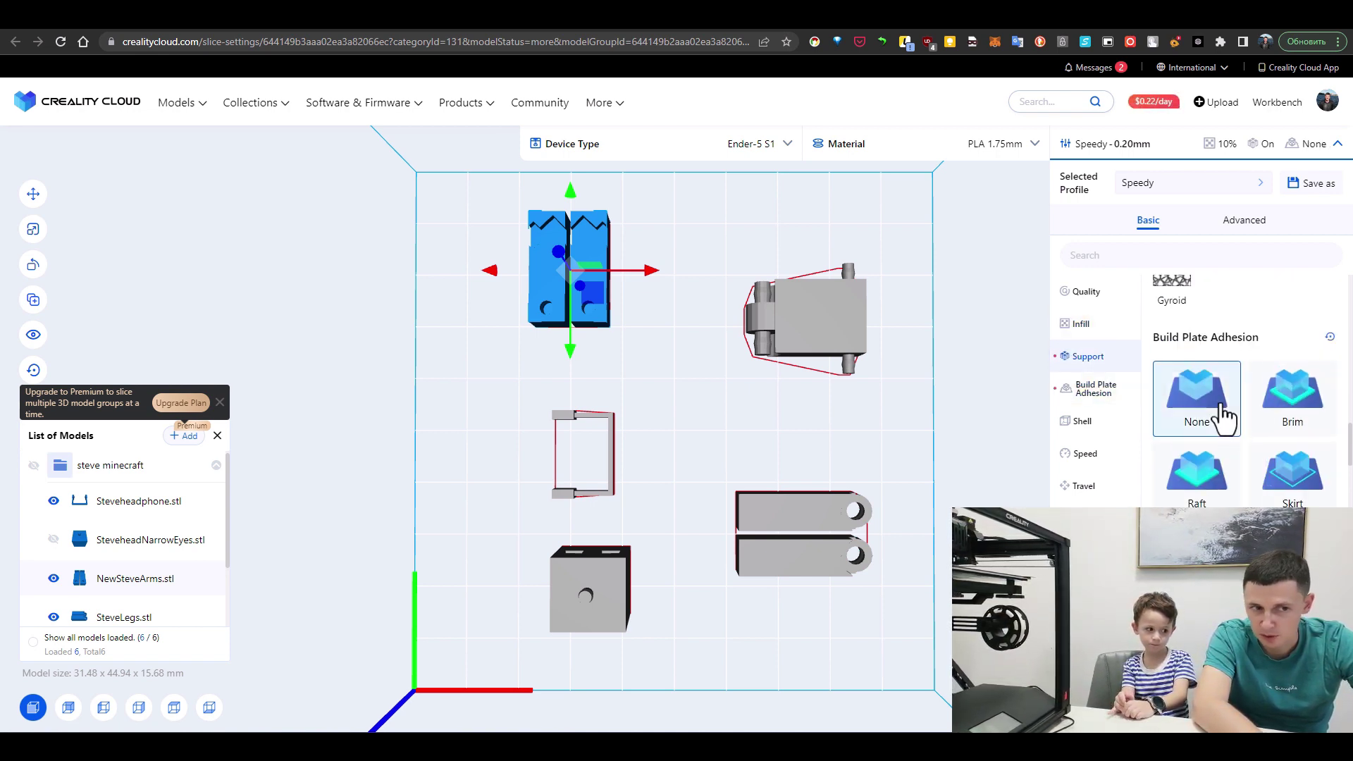
Step: Set the print speed to 250 mm/s
scroll(1225, 419, down, 2)
scroll(1224, 415, down, 5)
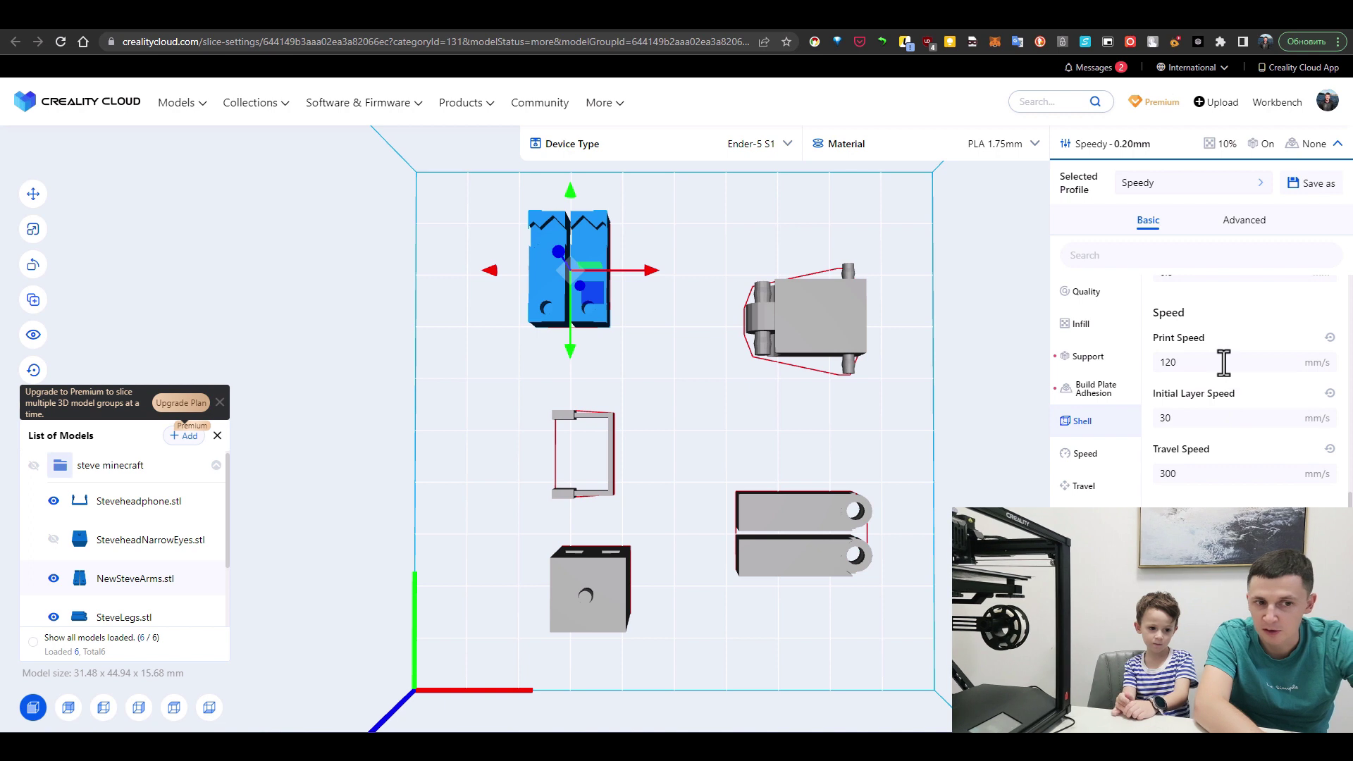
double_click(1224, 362)
text(2)
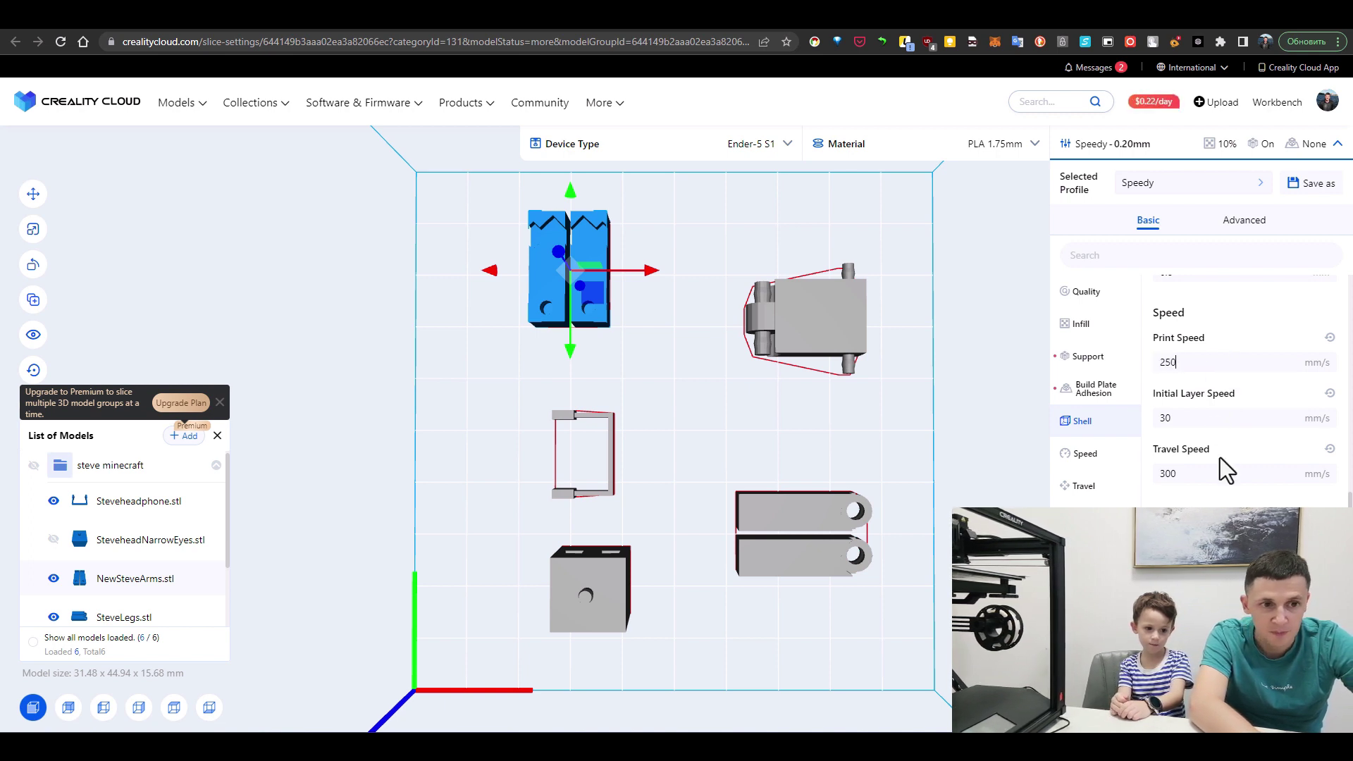
Step: Set the nozzle temperature to 215 °C
scroll(1221, 461, down, 5)
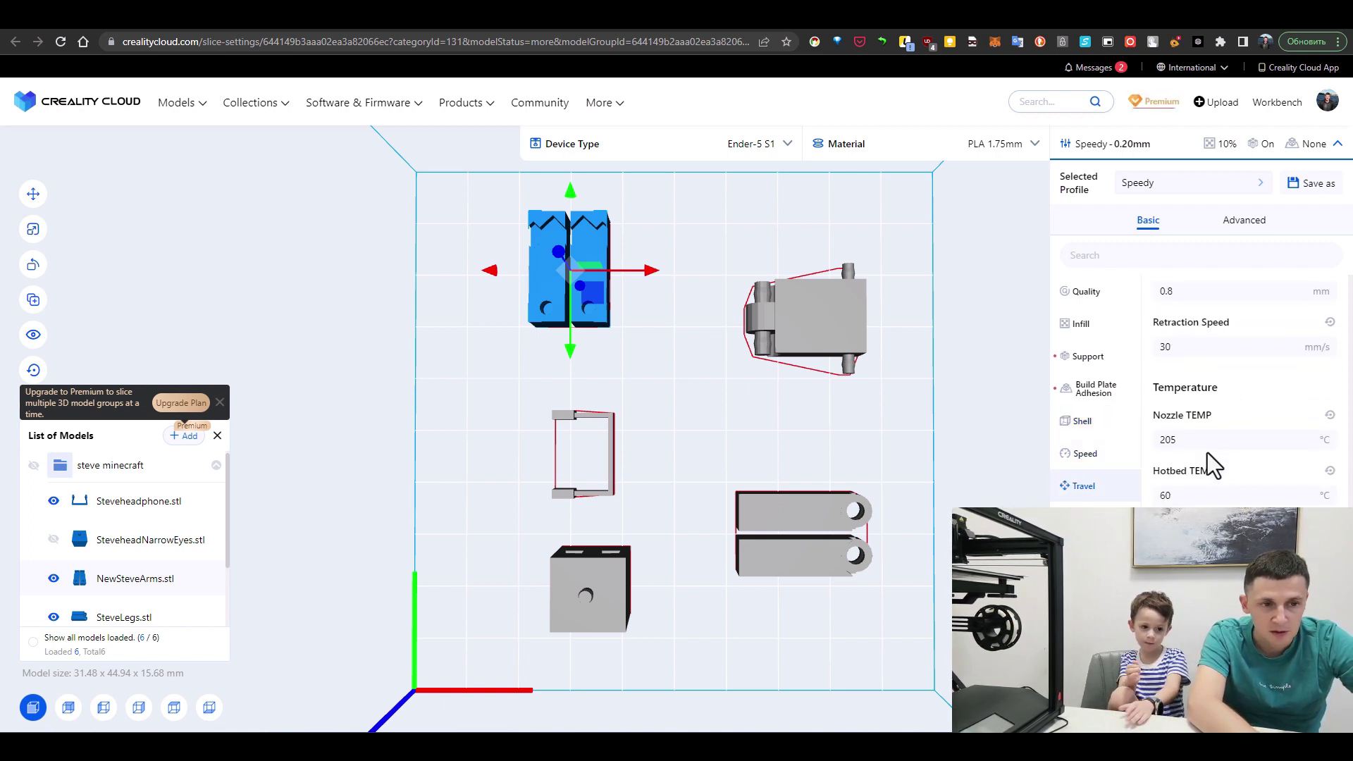
double_click(1168, 440)
text(215)
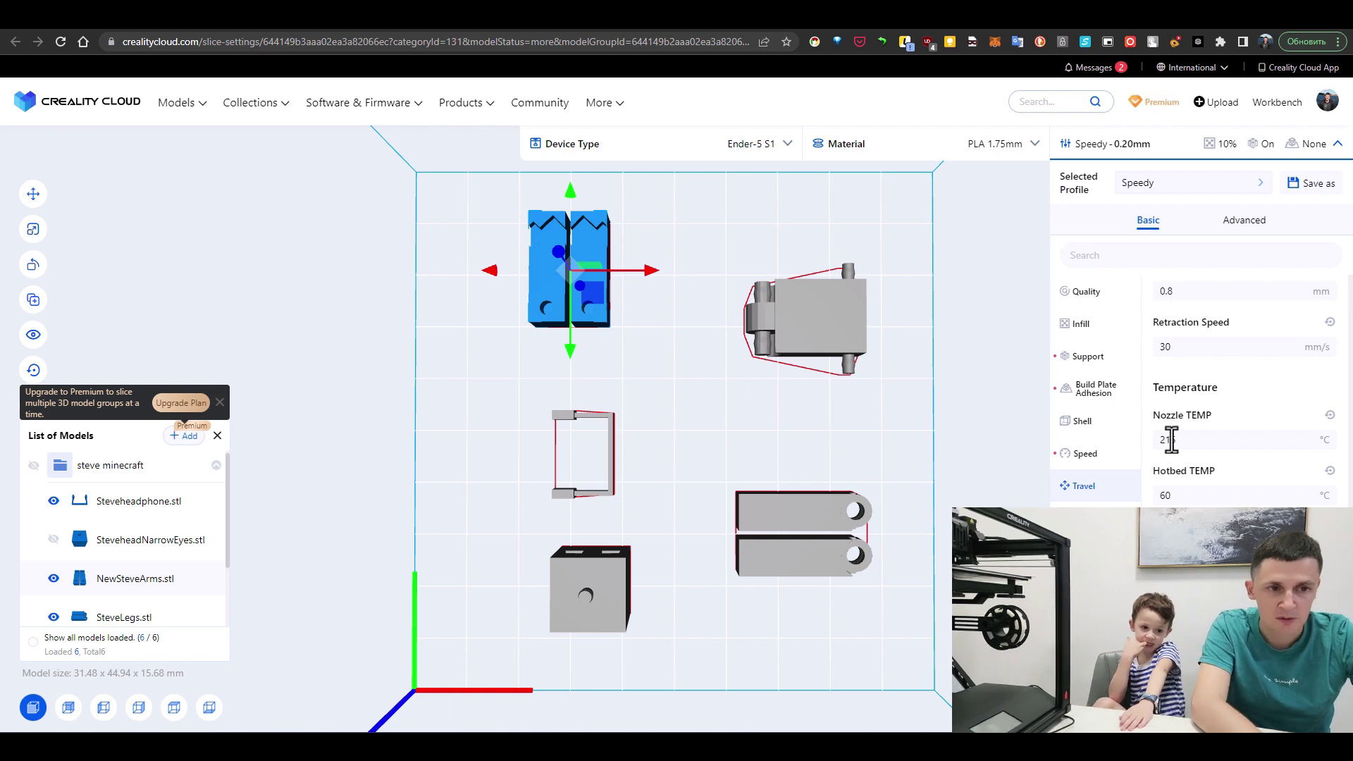
scroll(1171, 439, down, 2)
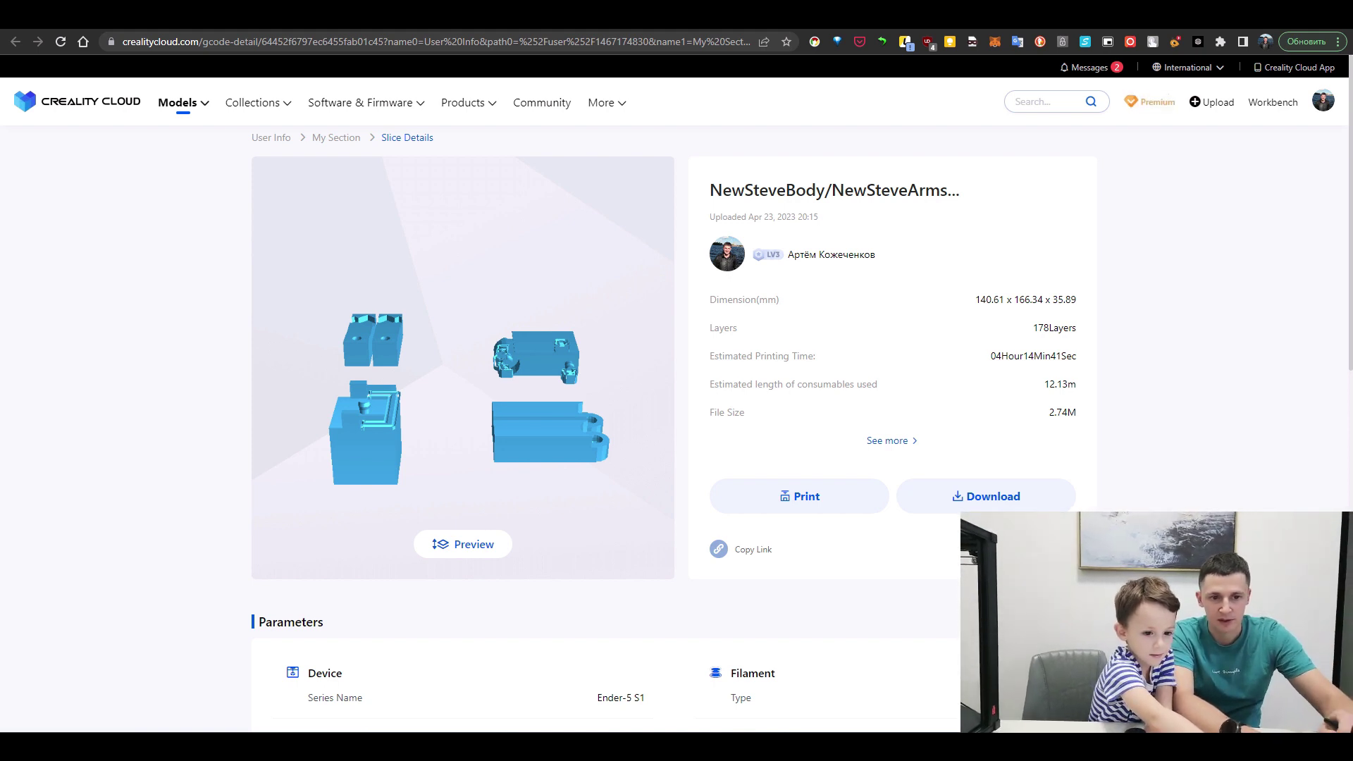
Step: Send the sliced file to the ender 5s1 printer and start printing, accepting the tip about a clear build plate
click(854, 502)
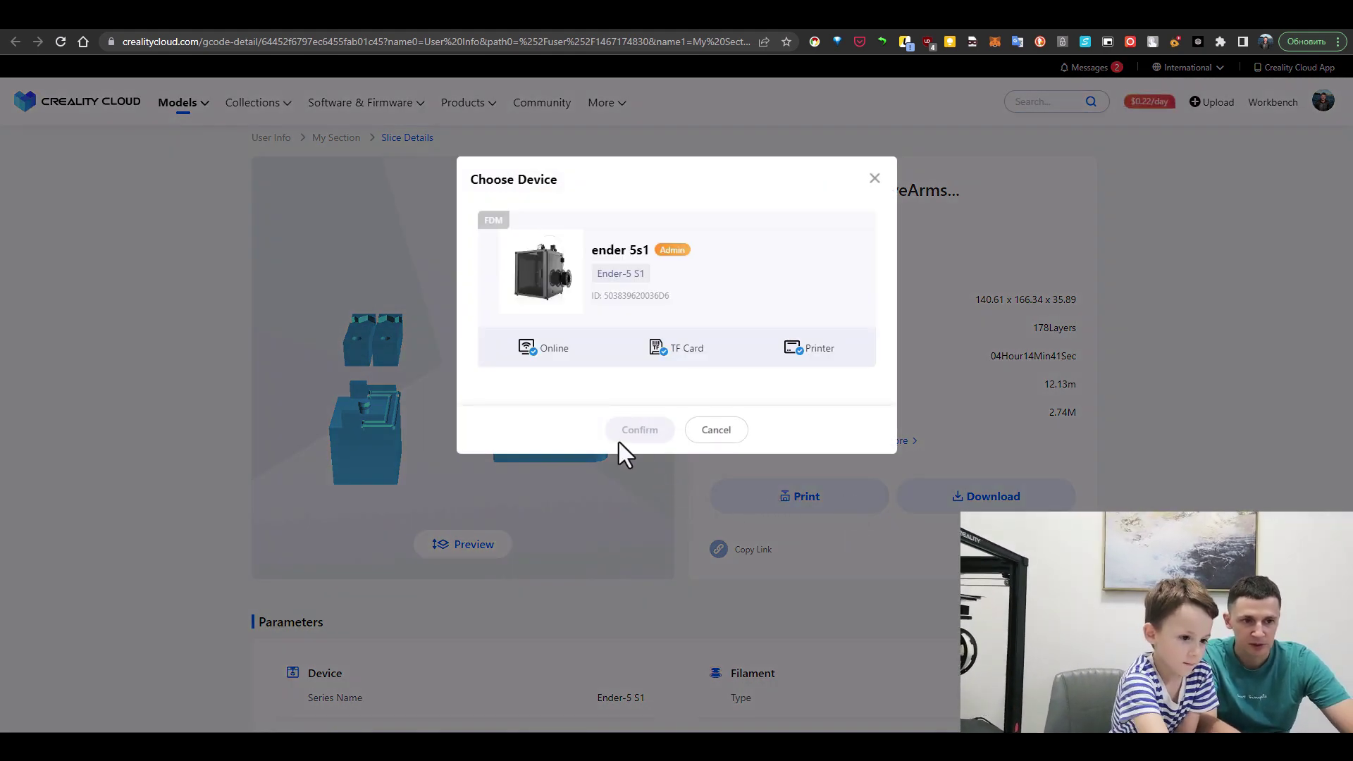
click(544, 277)
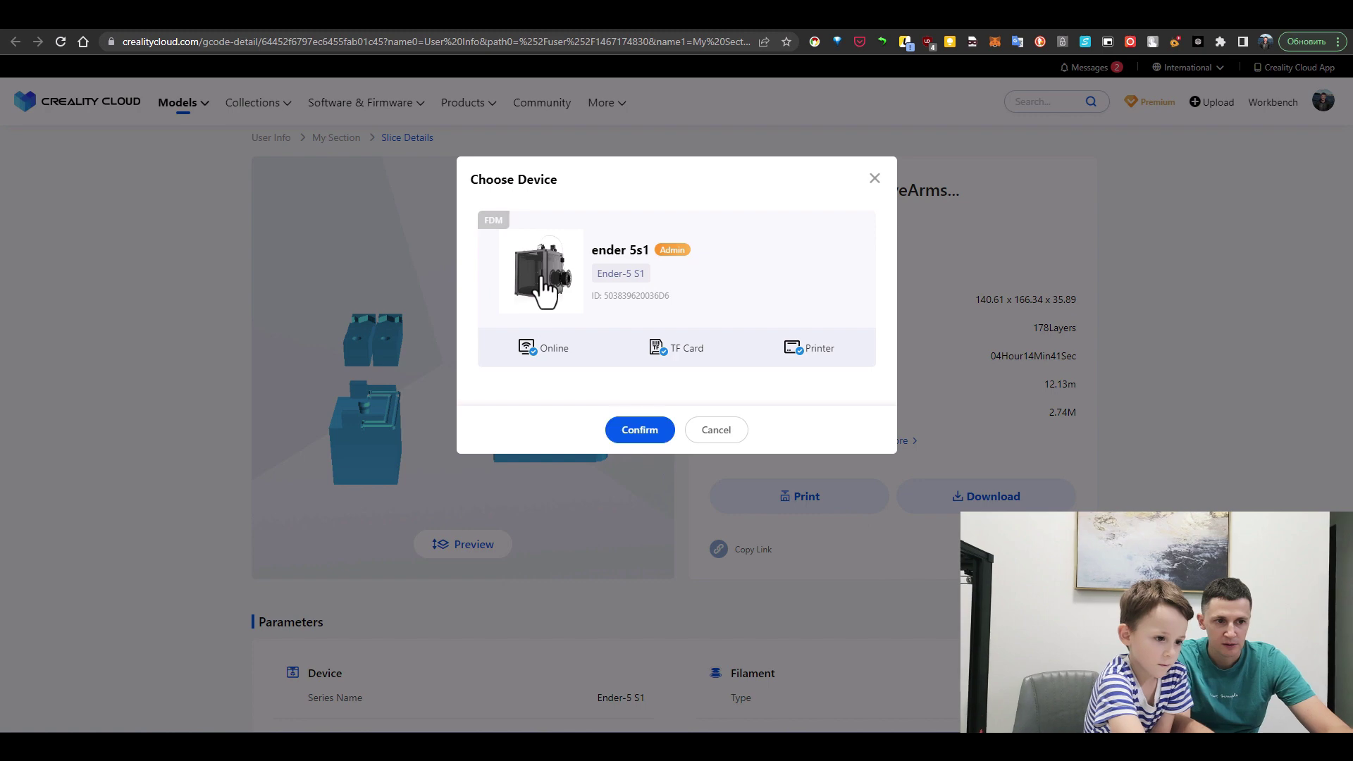
click(543, 276)
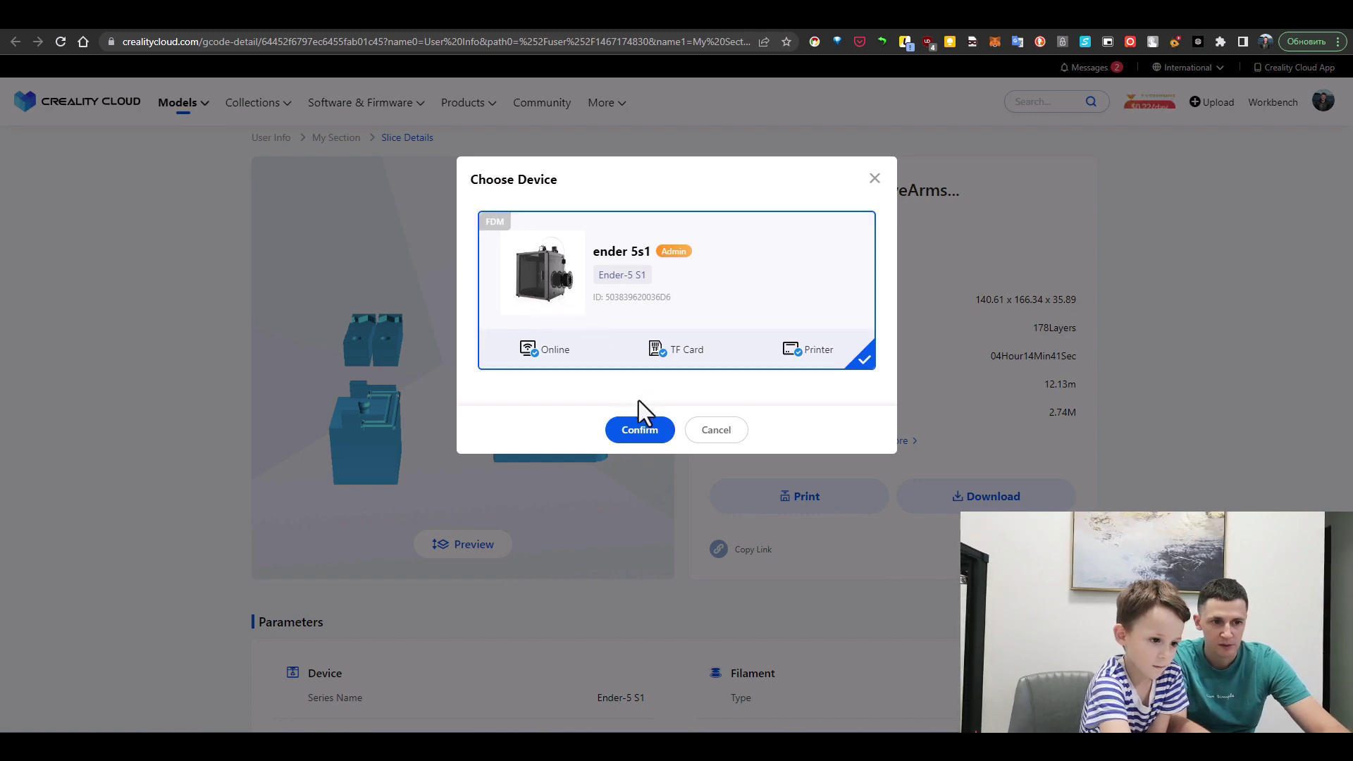
click(648, 431)
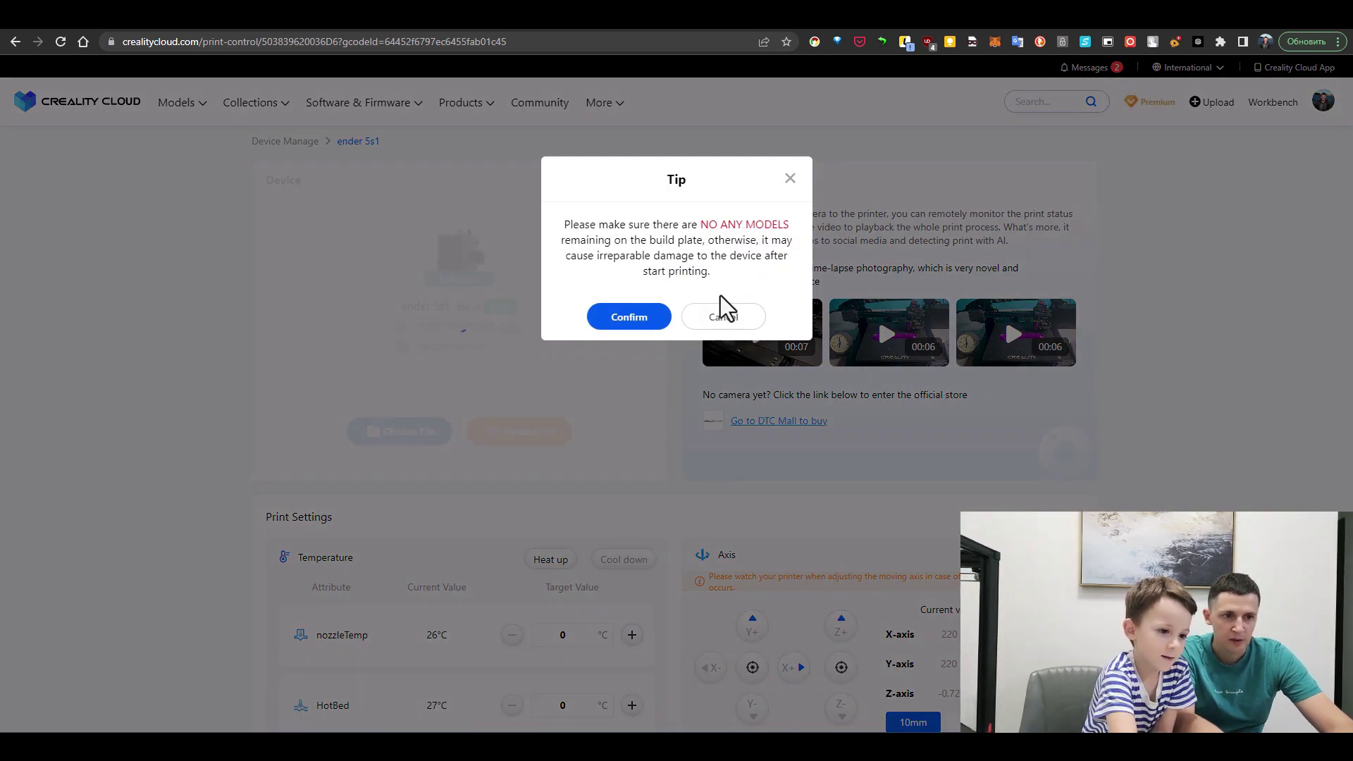
click(643, 323)
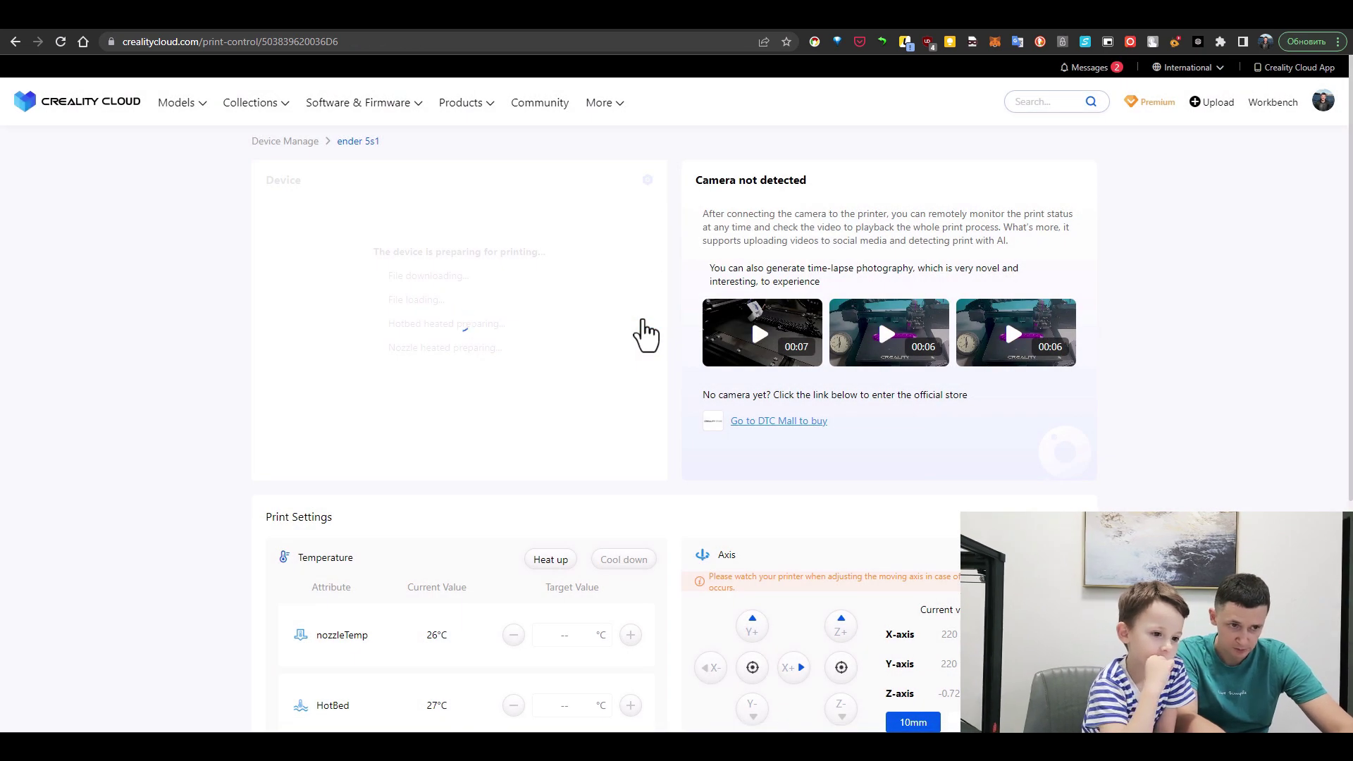